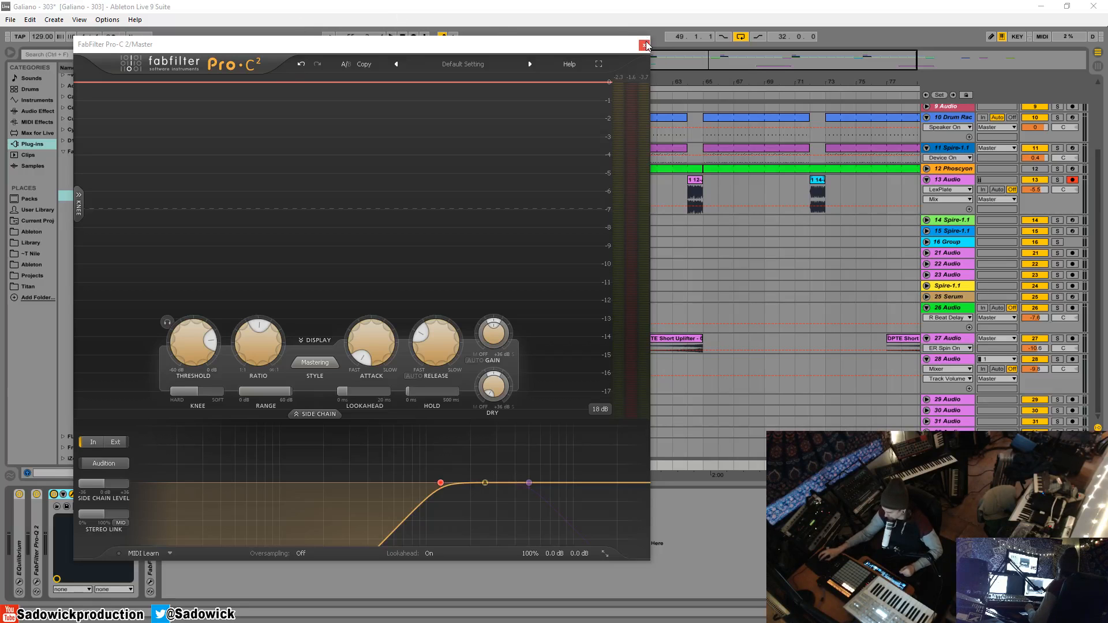
Close the Pro-C 2 window, collapse that device, and insert FabFilter Pro-MB before Pro-L on the master chain.
click(643, 45)
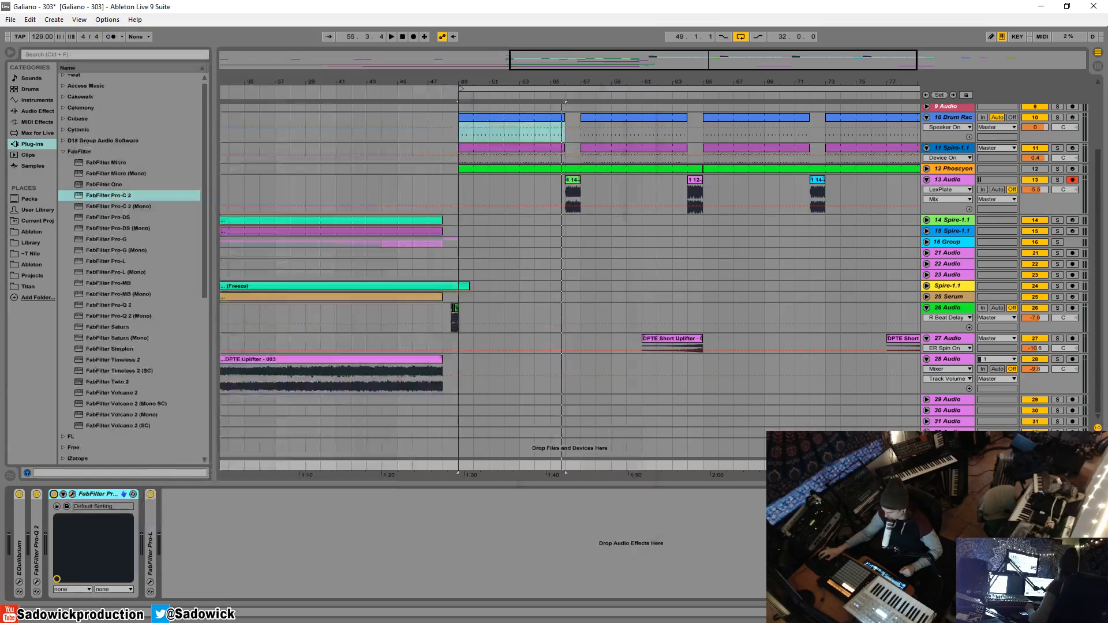
double_click(98, 495)
double_click(74, 514)
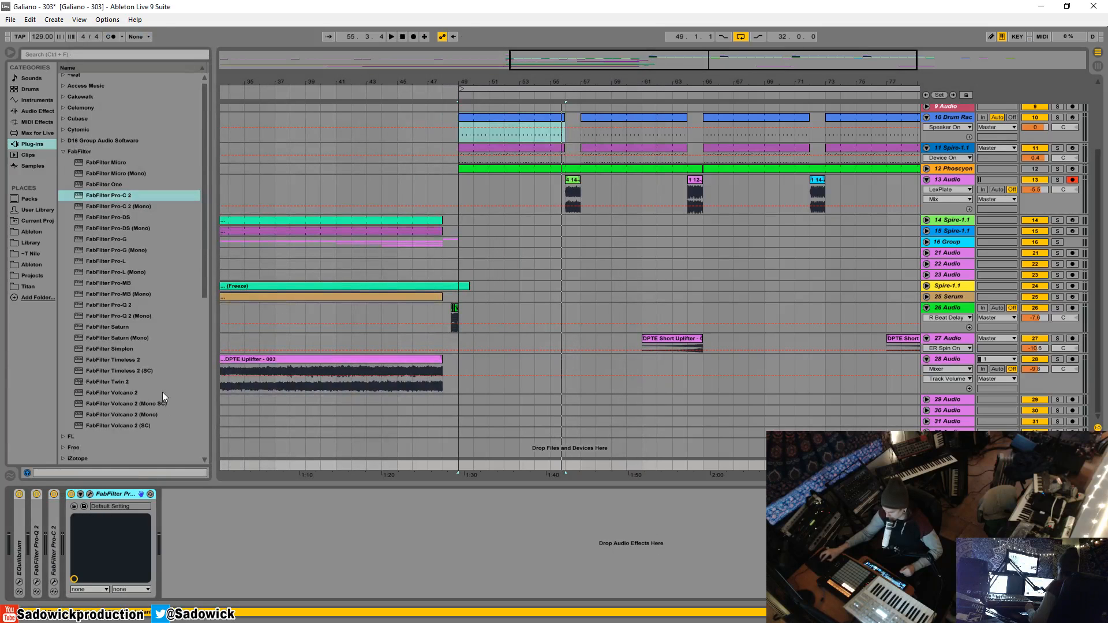
drag(126, 282, 77, 523)
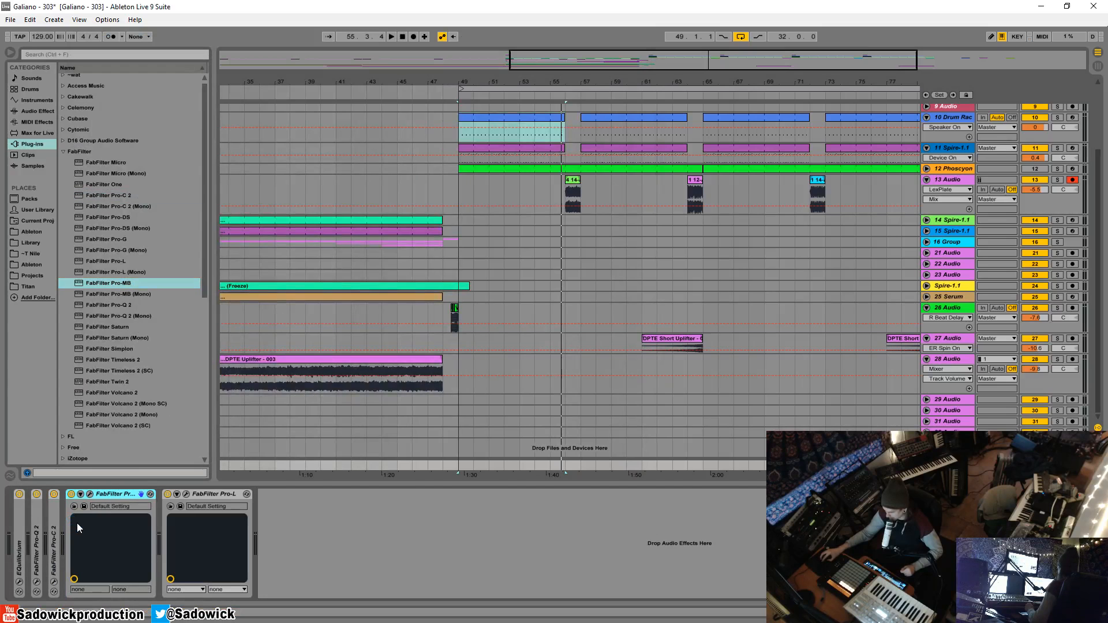
Open the Pro-MB interface, enlarge it, and reposition the window over the arrangement.
click(90, 495)
drag(317, 57, 293, 58)
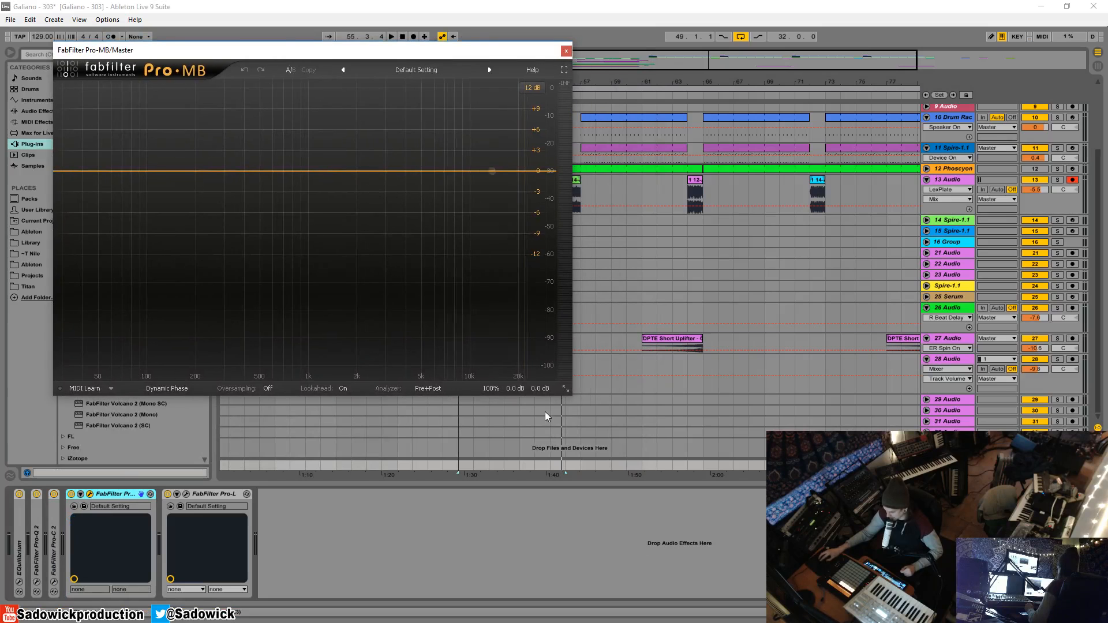
click(565, 390)
click(606, 415)
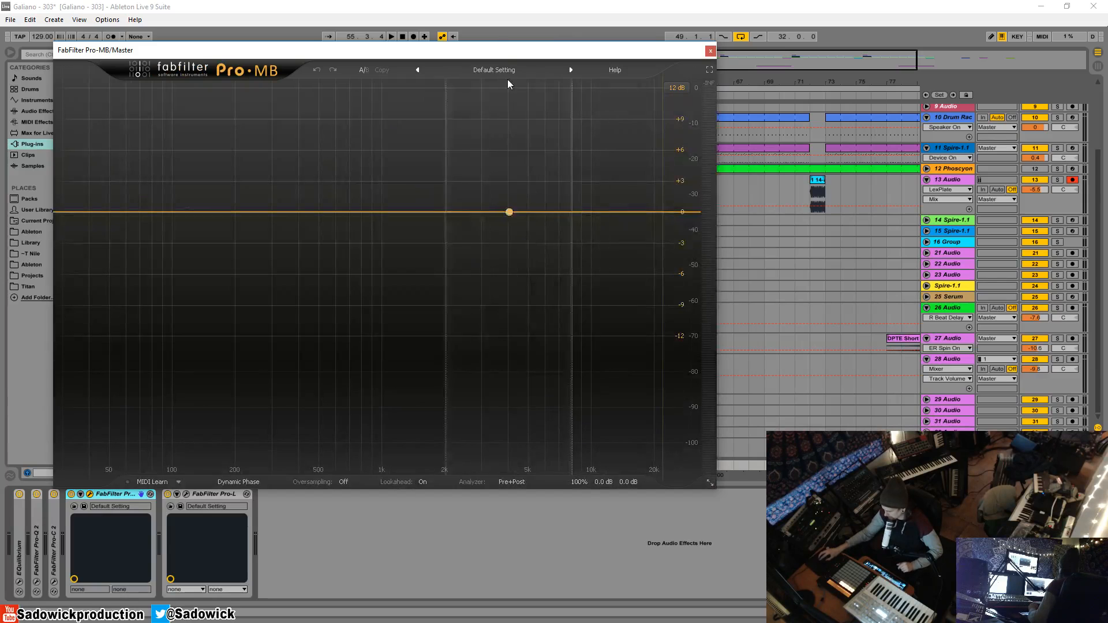
drag(508, 50, 493, 54)
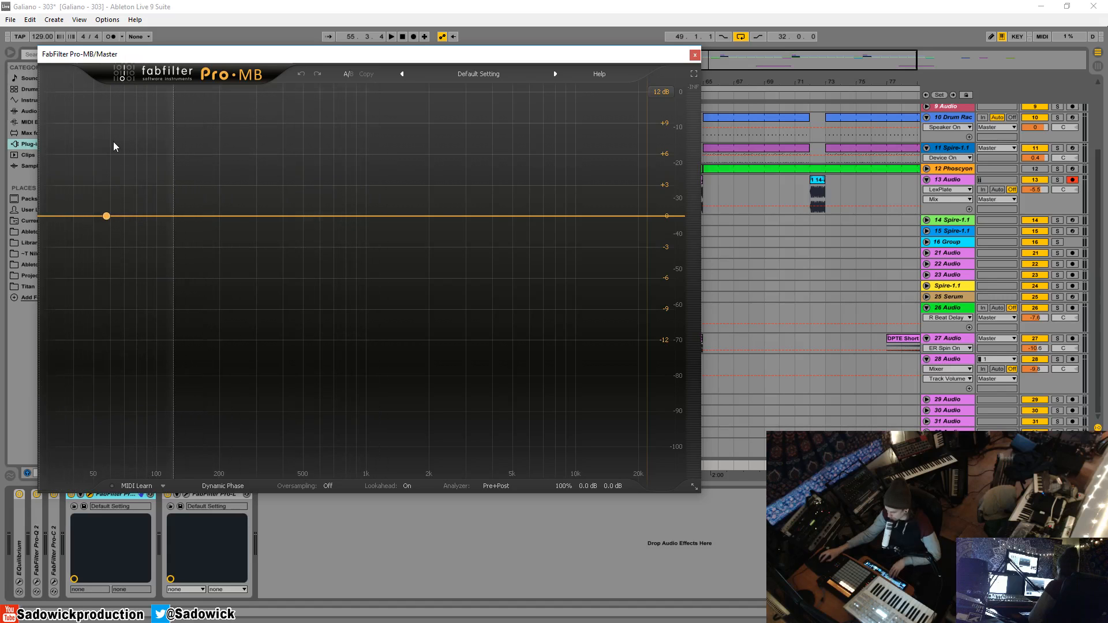
Play the track briefly to view its spectrum, and create a low-frequency compression band in Pro-MB.
key(space)
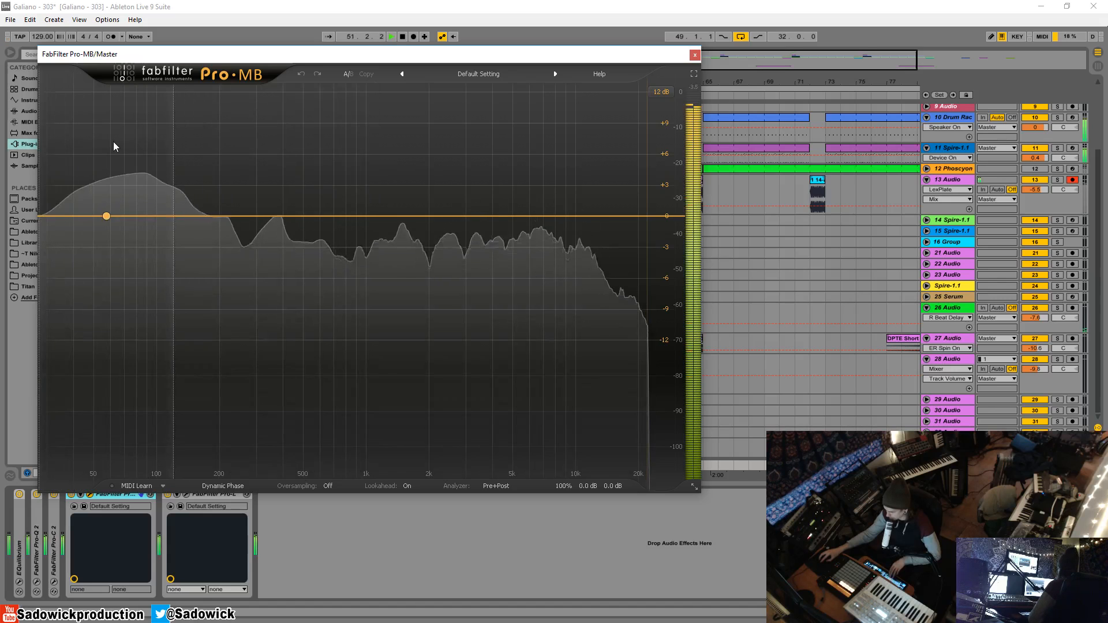
key(space)
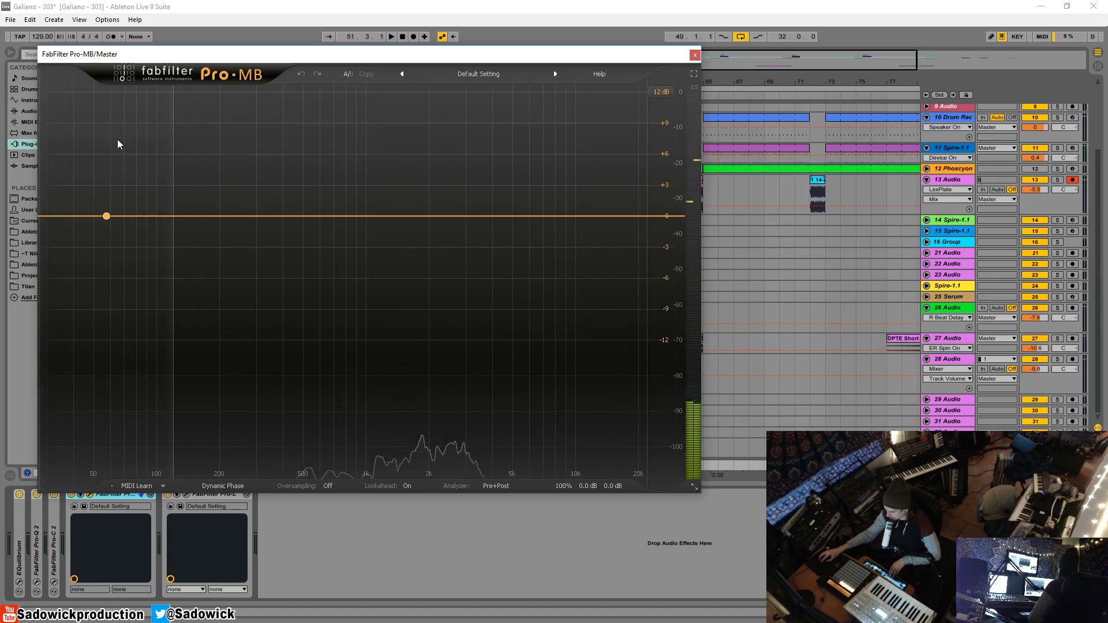
click(117, 141)
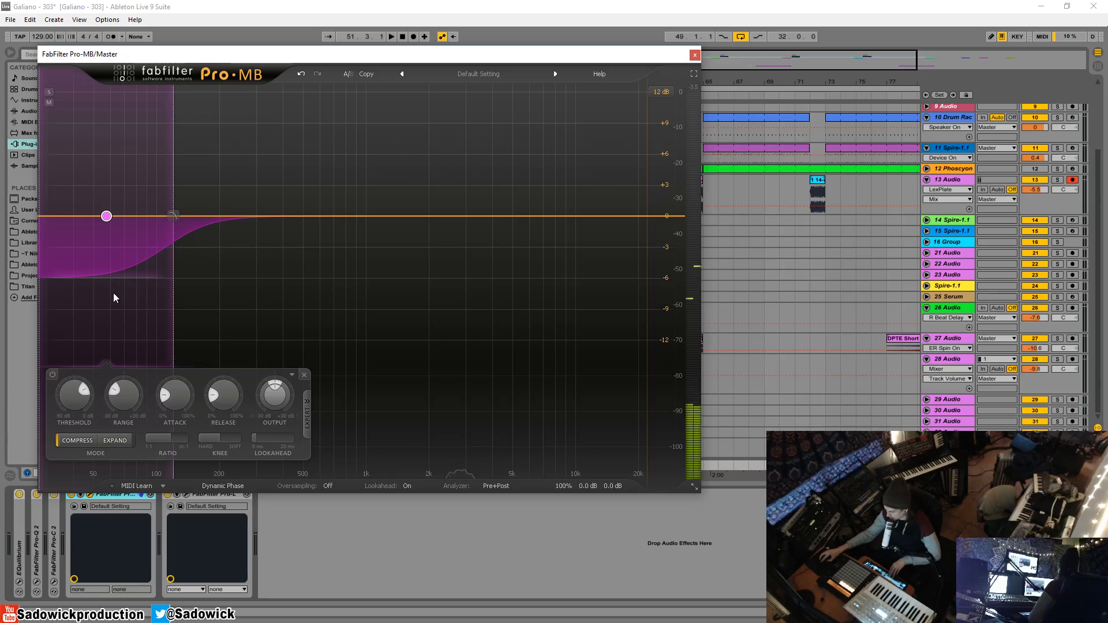
mouse_move(107, 222)
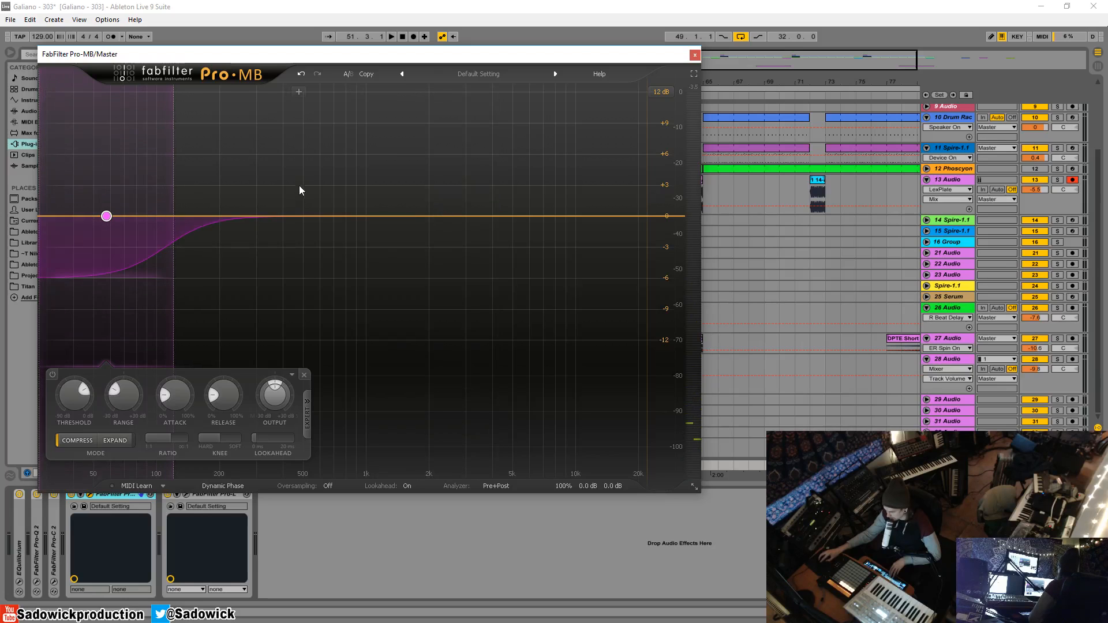
mouse_move(180, 197)
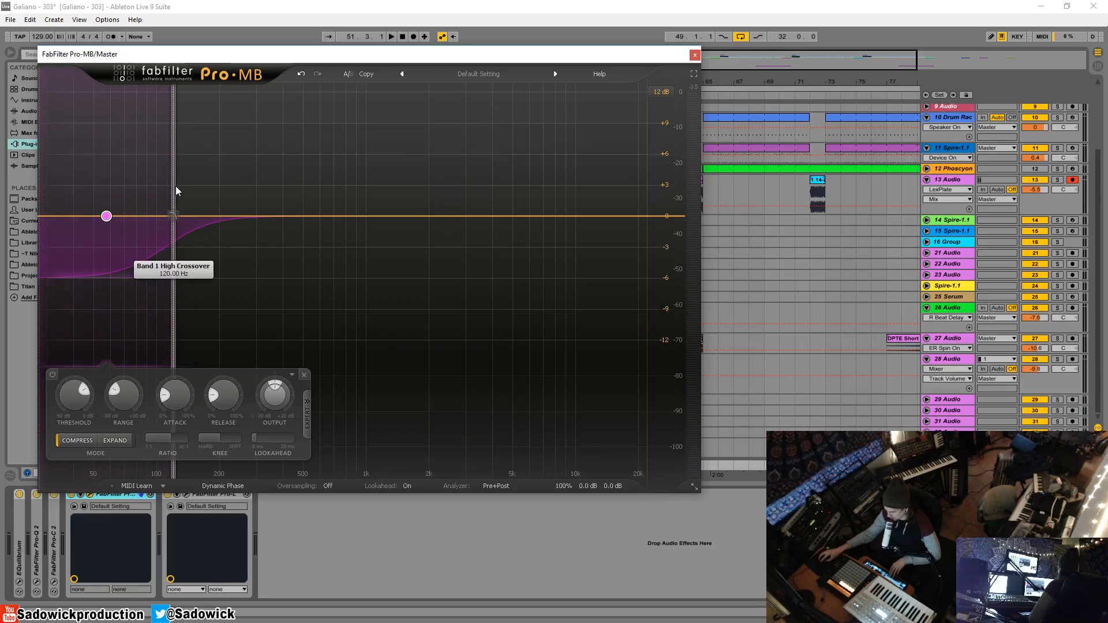
mouse_move(176, 219)
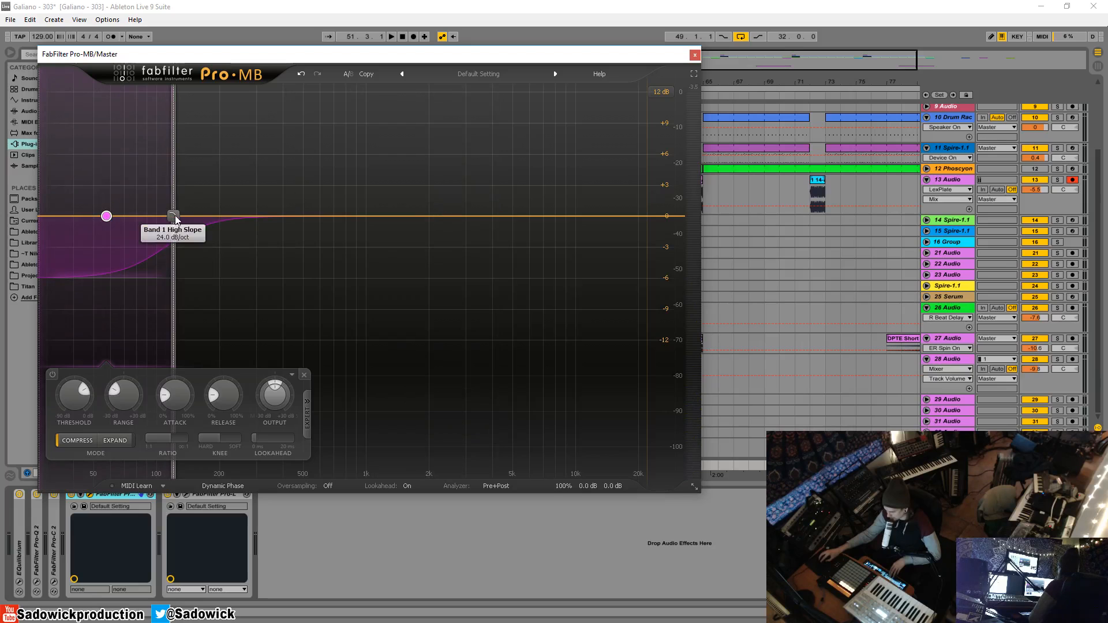
Add a second band around 1 kHz and stretch it from the low band's crossover to the upper end of the spectrum.
click(379, 98)
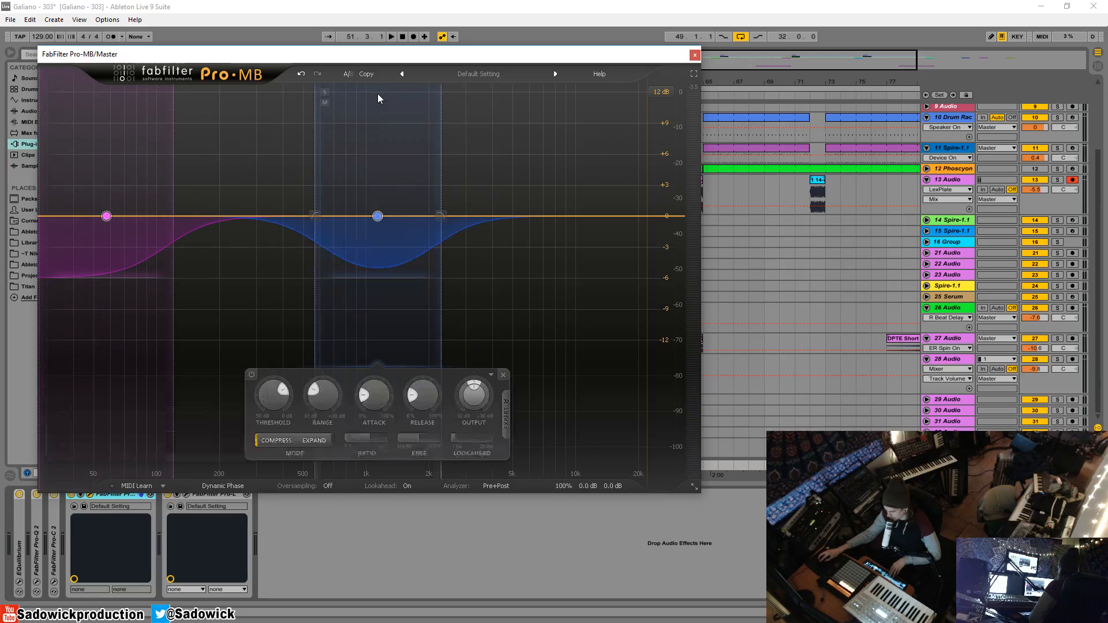
drag(316, 126, 190, 149)
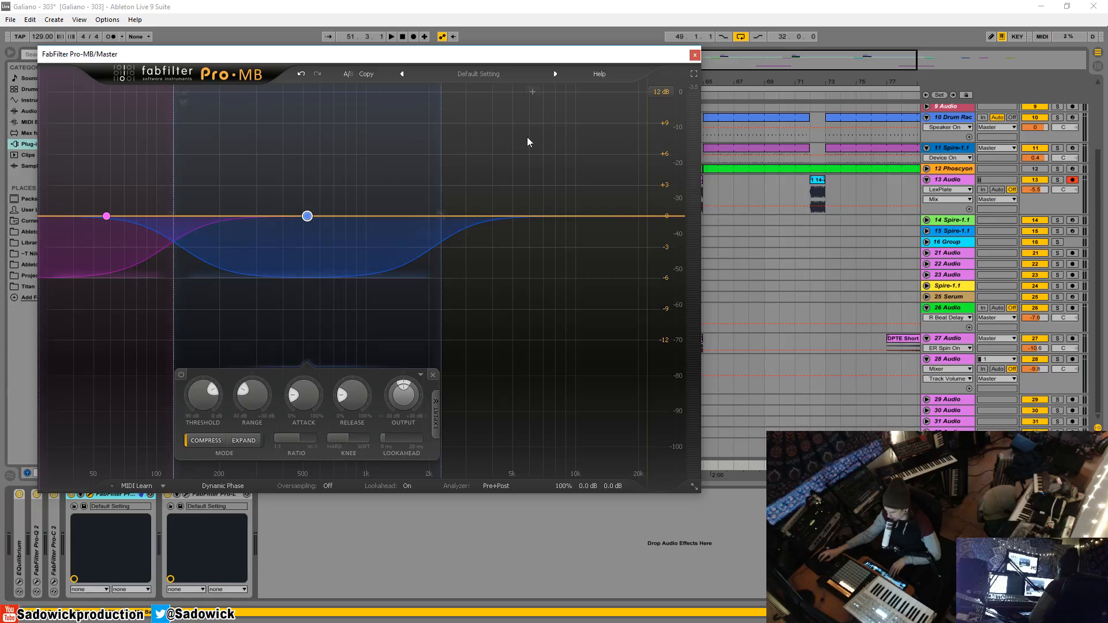
drag(438, 151, 681, 153)
Set the range of both bands to 0 dB and shift their shared crossover slightly higher in frequency.
drag(432, 278, 441, 220)
drag(105, 272, 105, 218)
drag(174, 173, 190, 180)
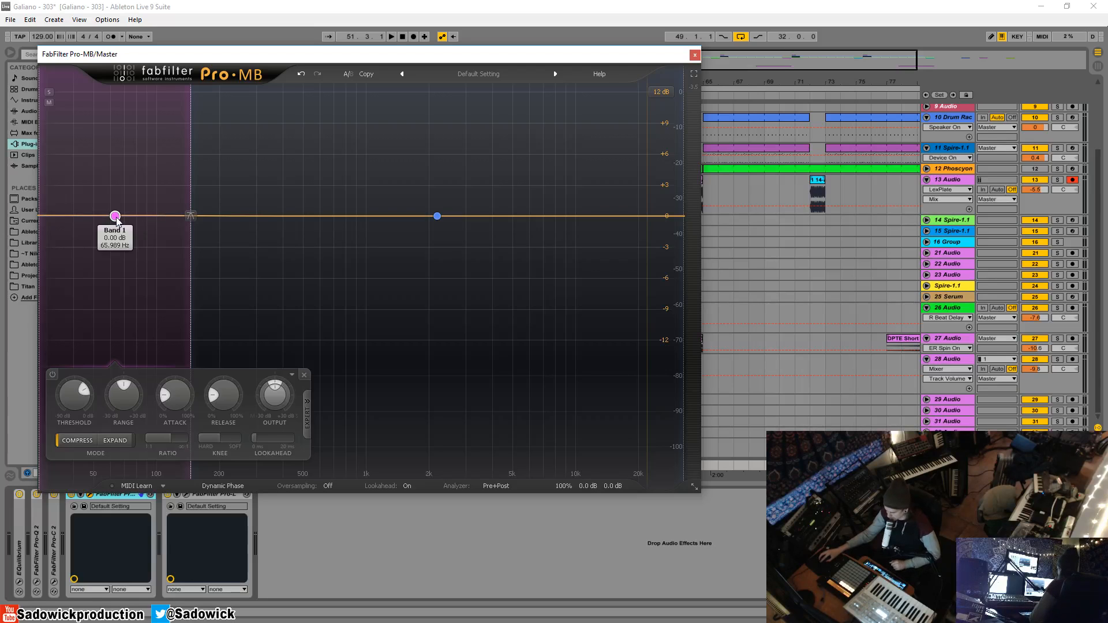
drag(191, 179, 187, 179)
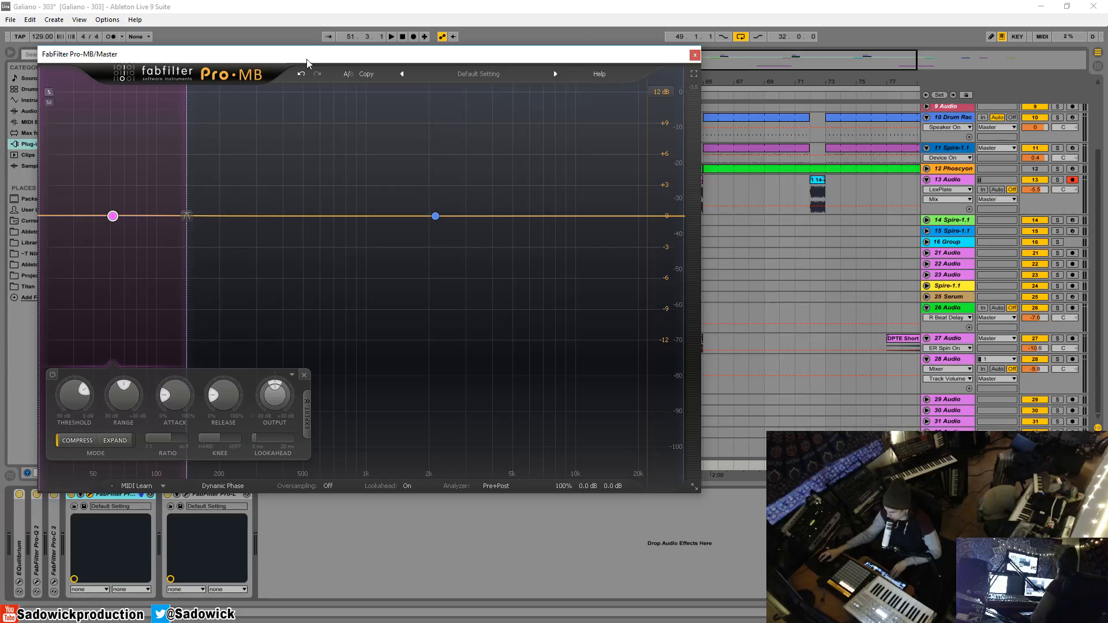
Solo the low band during playback and raise the band 1/2 crossover to about 167 Hz.
drag(331, 56, 332, 50)
key(space)
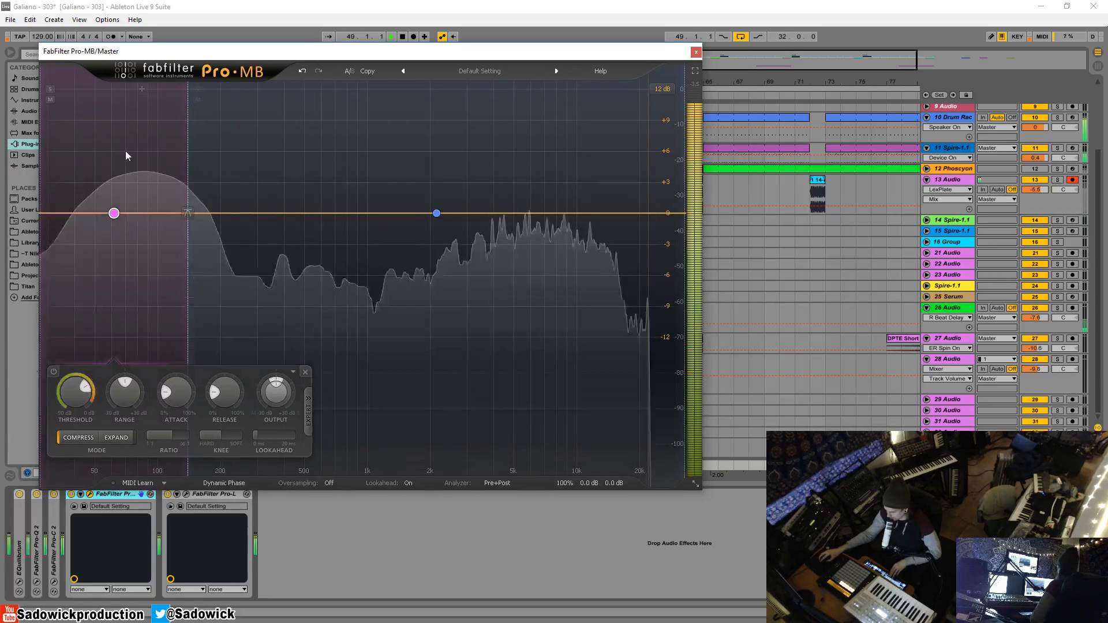
click(51, 90)
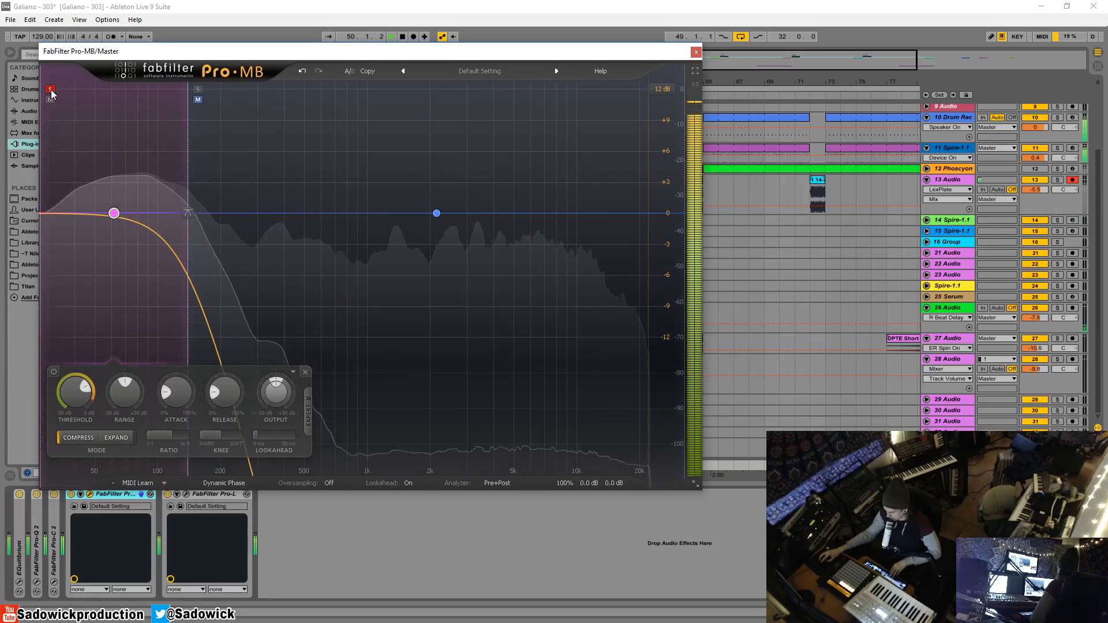
mouse_move(190, 190)
mouse_down()
mouse_move(177, 191)
mouse_move(316, 199)
mouse_move(193, 196)
mouse_move(208, 193)
mouse_up()
key(space)
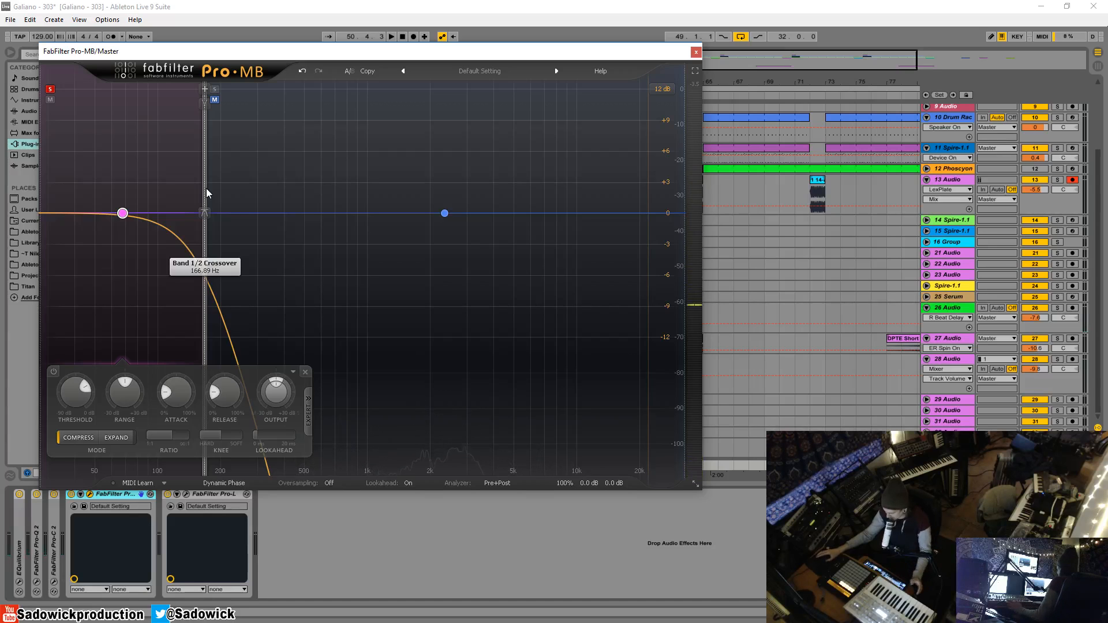
Raise the low band's threshold to about -12.6 dB and set its range to about -5.7 dB, auditioning the result.
key(space)
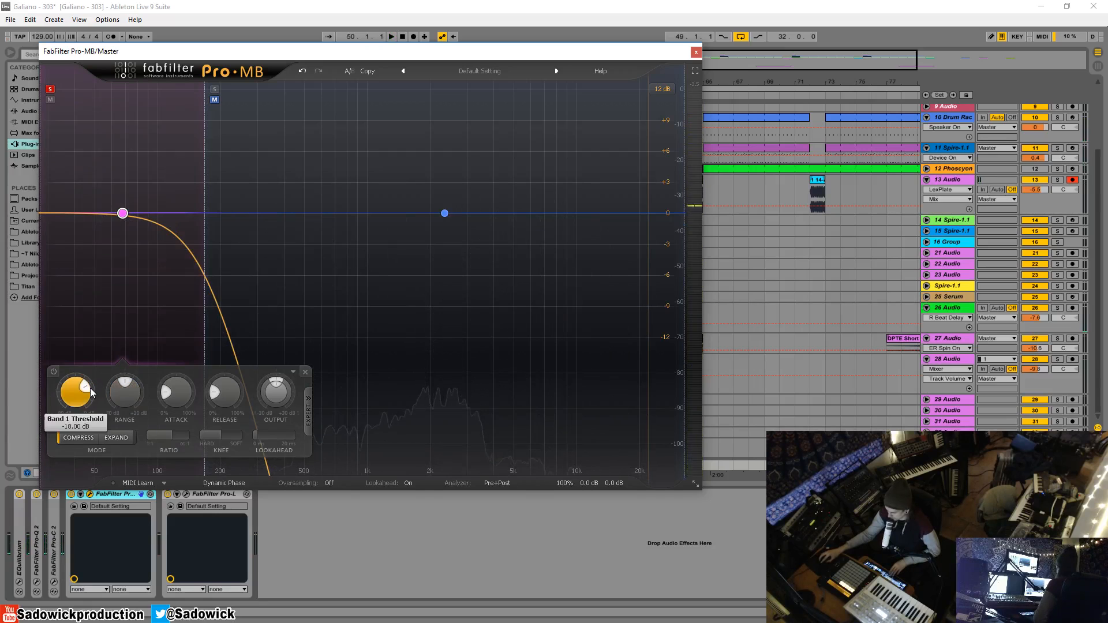
key(space)
key(space)
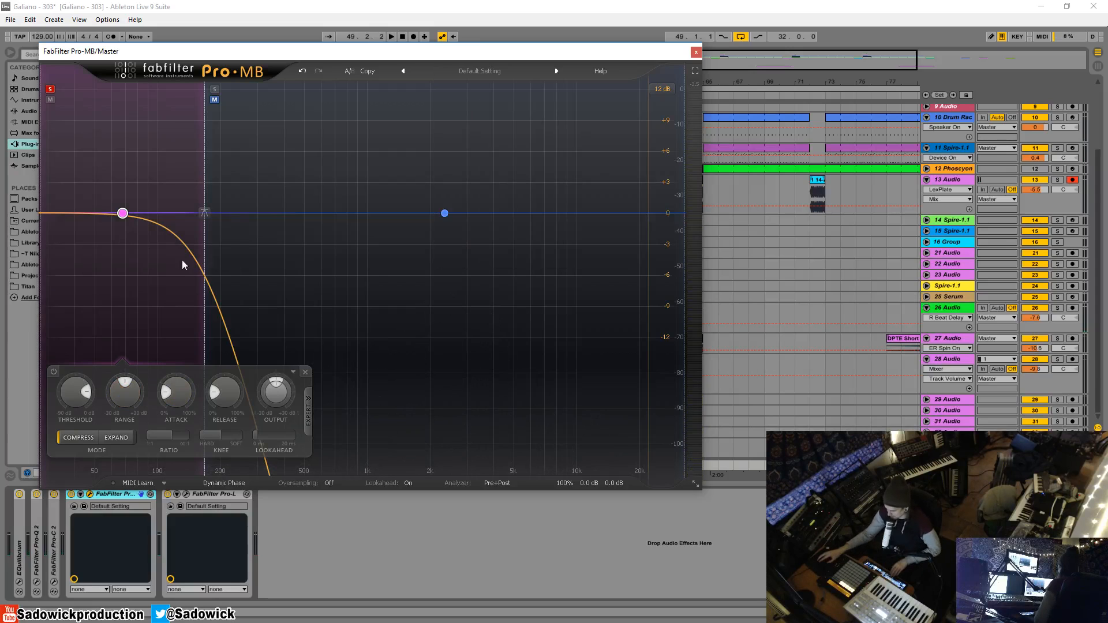
drag(130, 399, 132, 435)
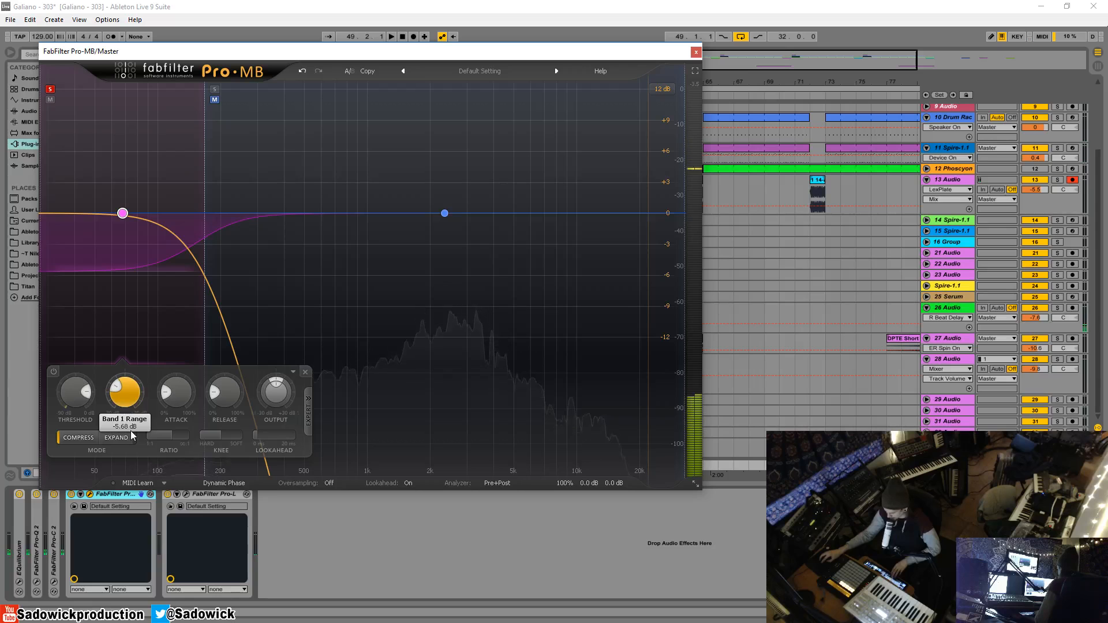
key(space)
key(space)
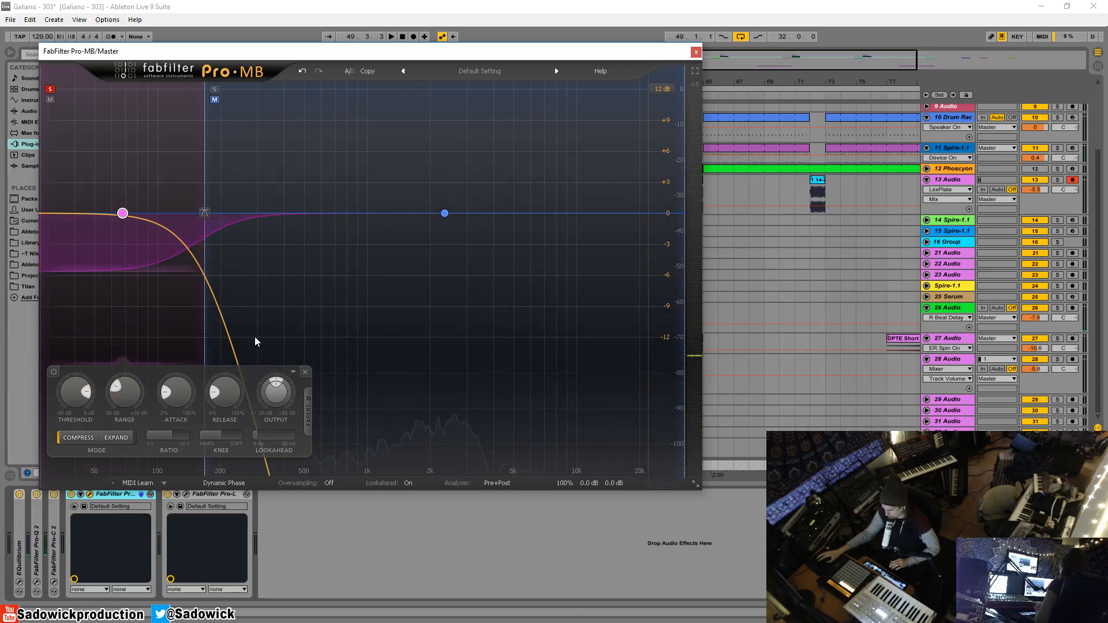
Slightly reduce the low band's compression range and adjust its attack during playback.
mouse_move(225, 400)
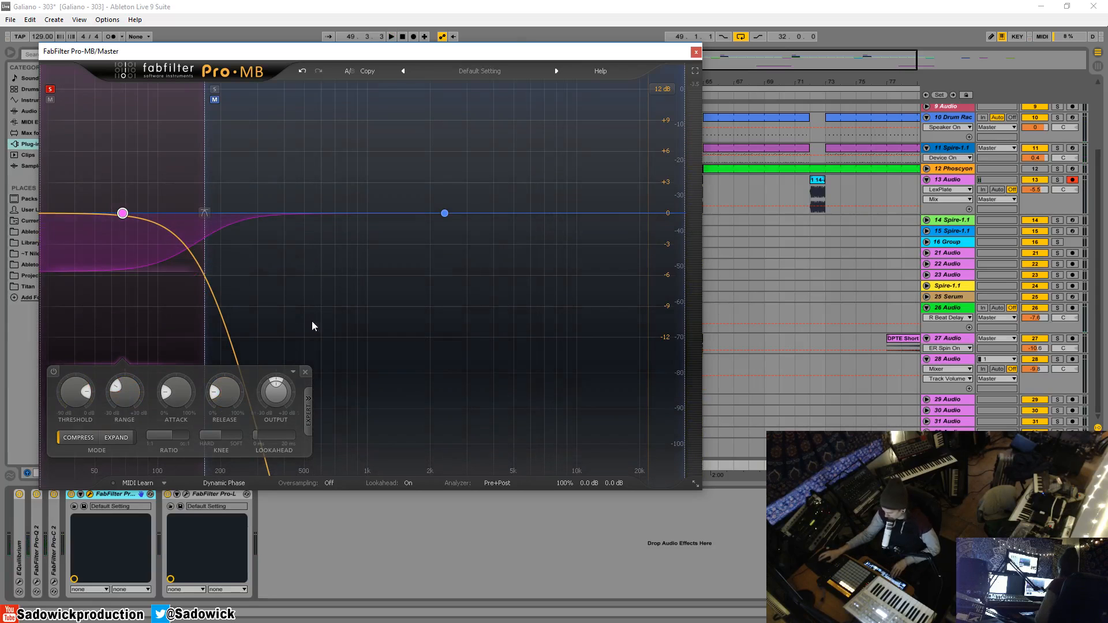
key(space)
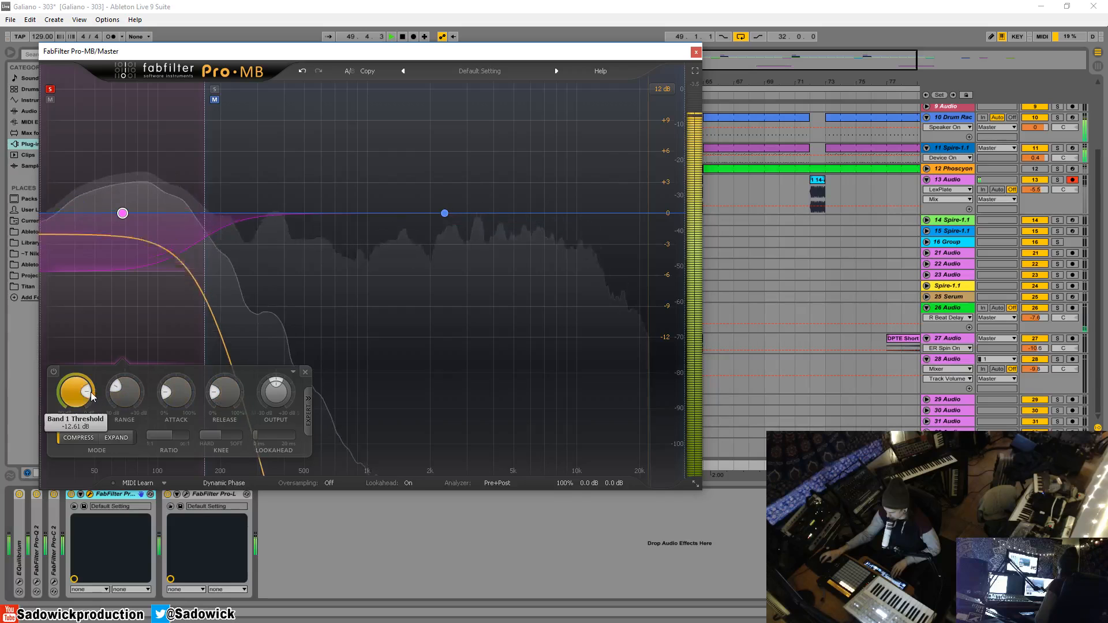
drag(122, 403, 126, 406)
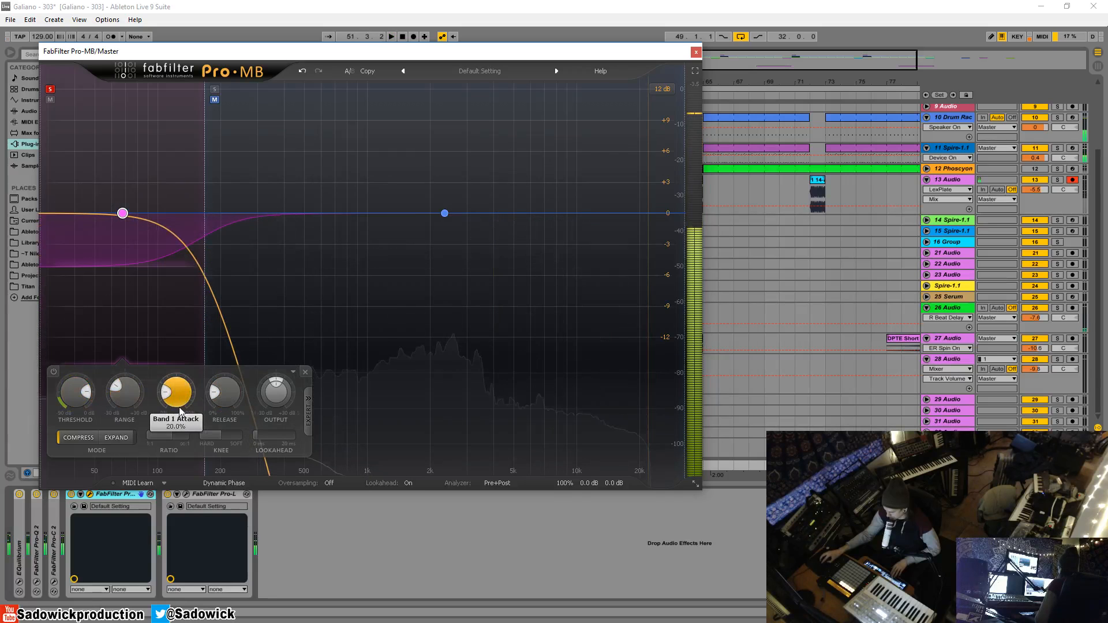
drag(171, 391, 171, 389)
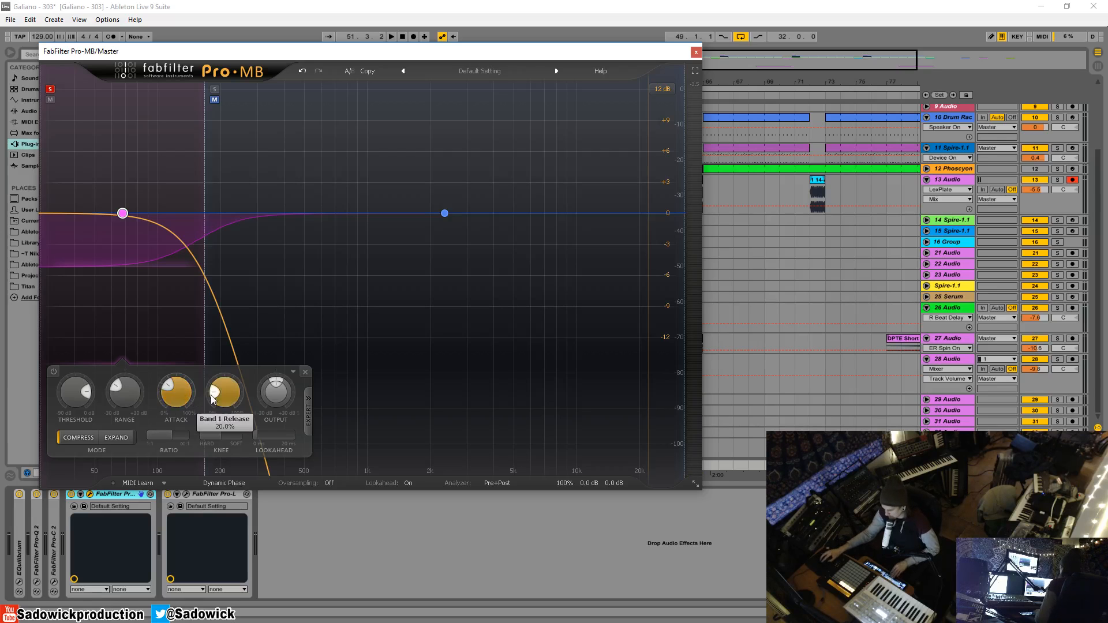
mouse_move(224, 397)
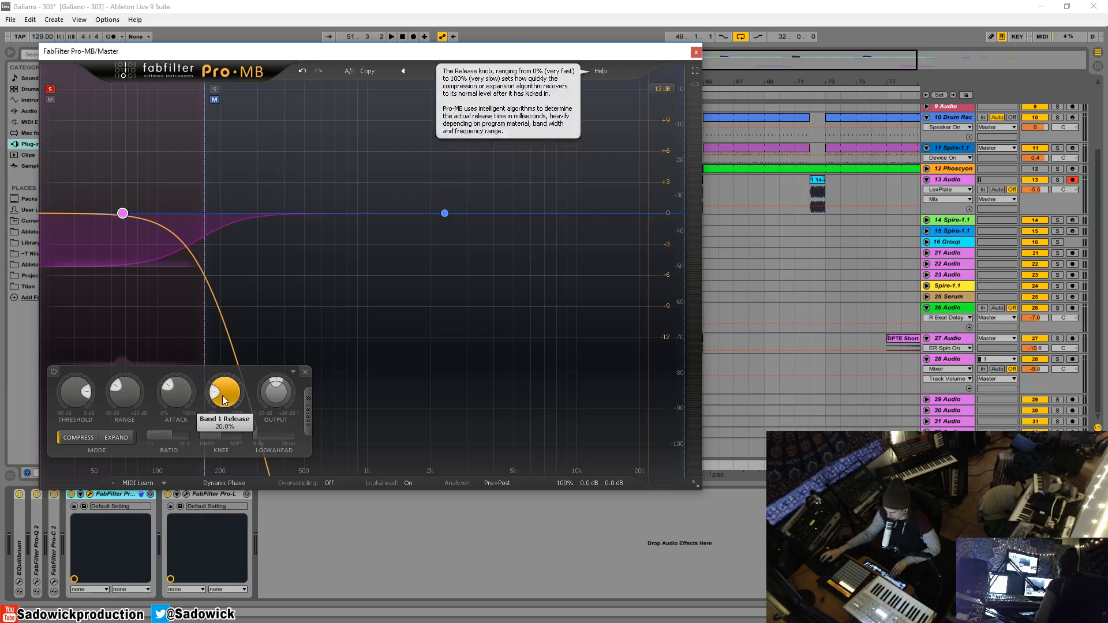
Shorten the low band's release and set its attack to about 22% while the track plays.
key(space)
drag(224, 400, 227, 442)
drag(174, 398, 177, 418)
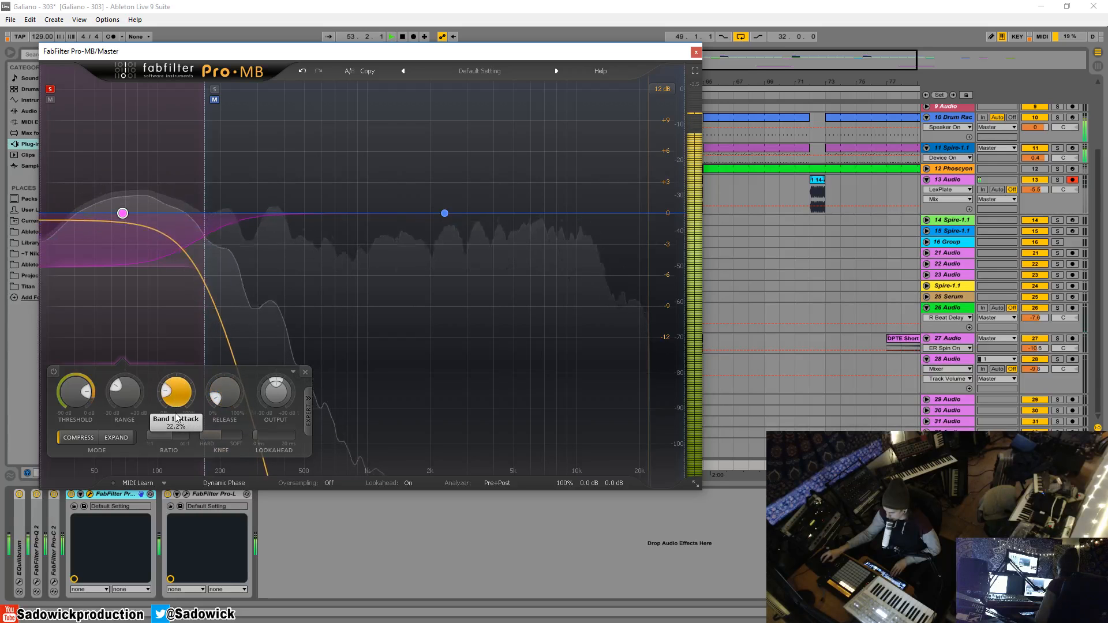
Lower the band 1/2 crossover to just above 100 Hz, comparing the low band bypassed and active along the way.
drag(205, 164, 183, 179)
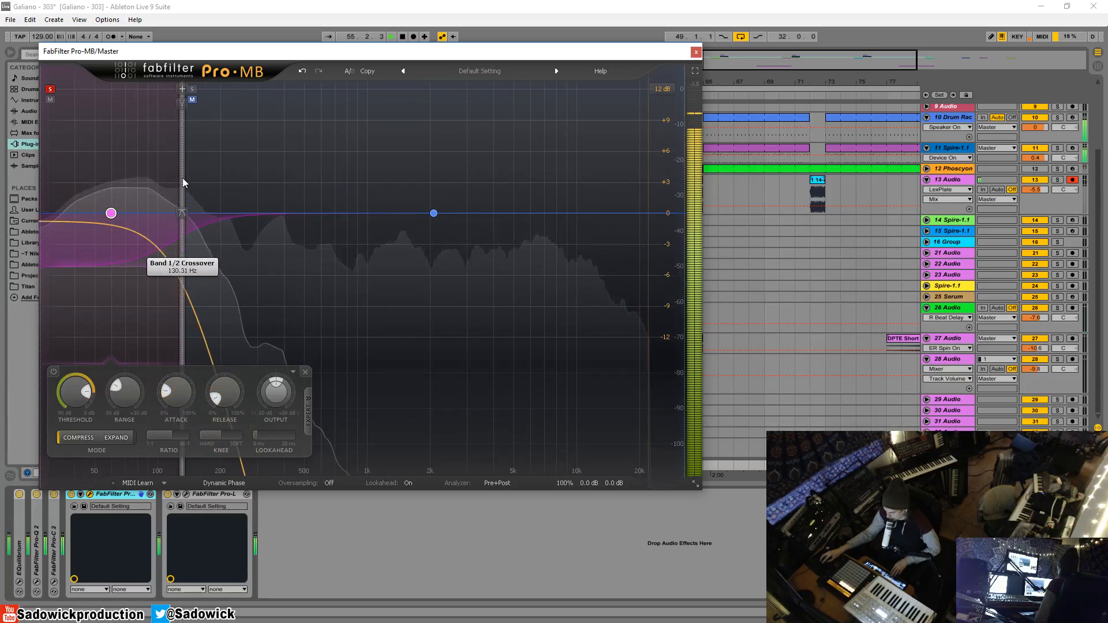
click(54, 372)
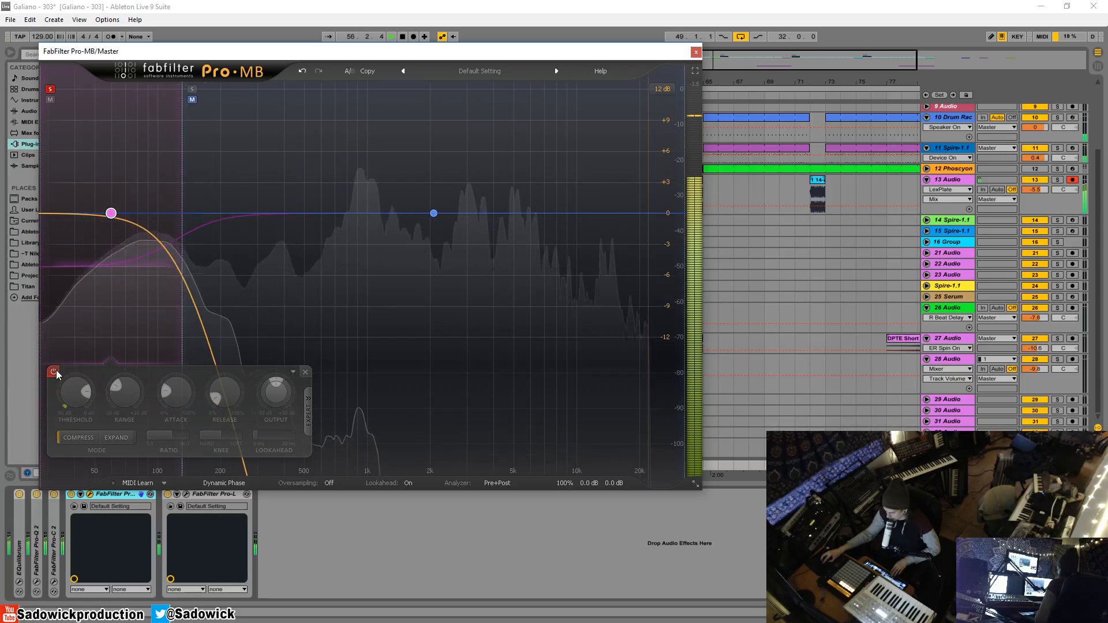
click(55, 372)
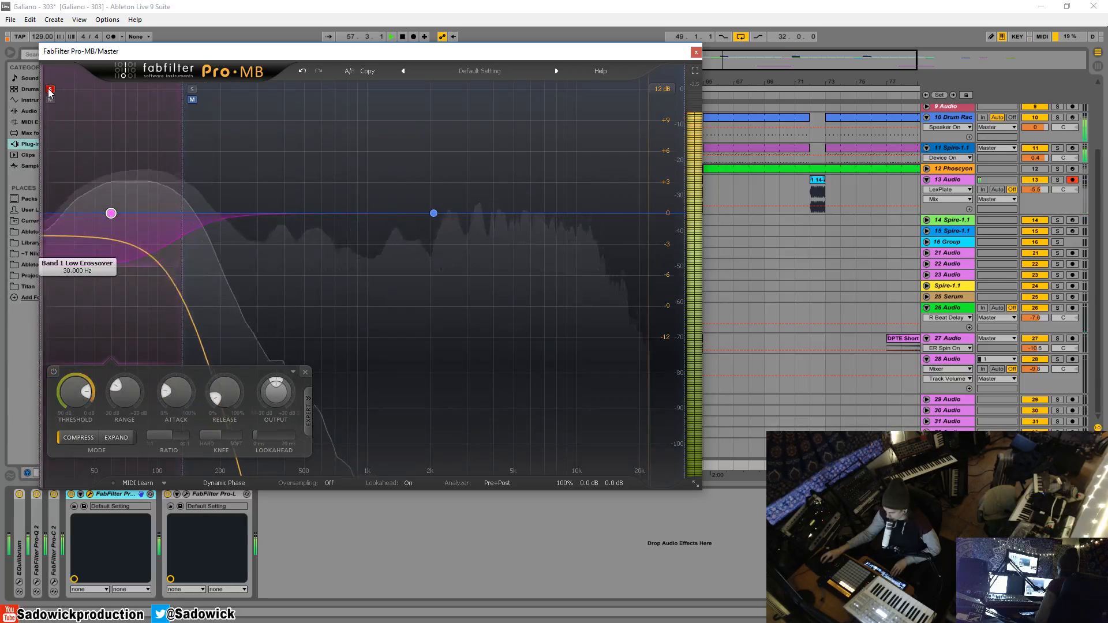
mouse_move(52, 93)
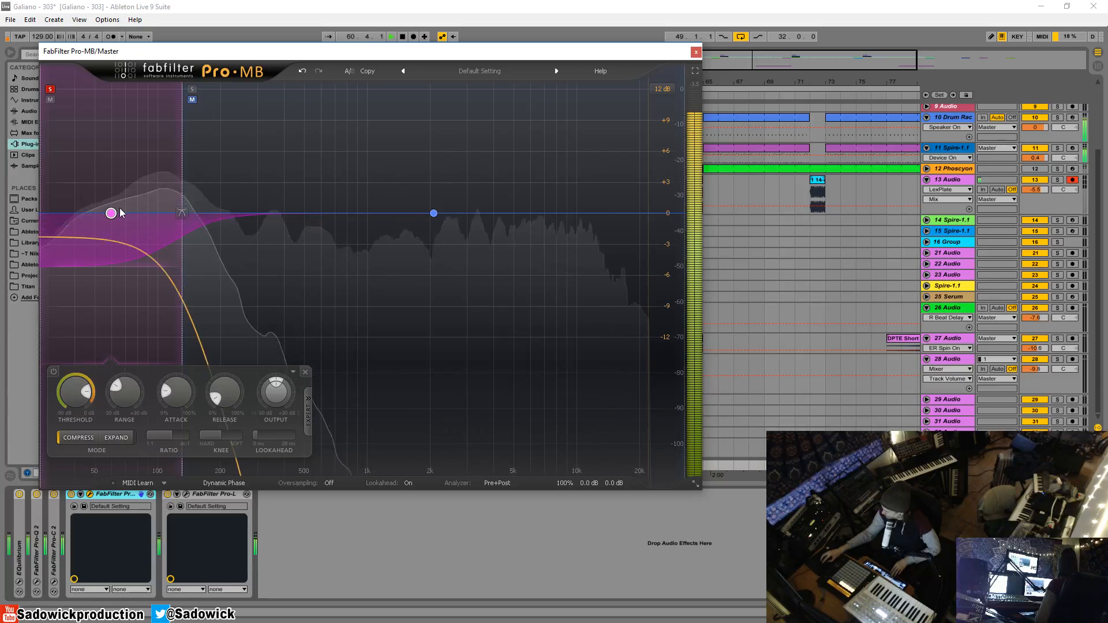
drag(180, 162, 166, 164)
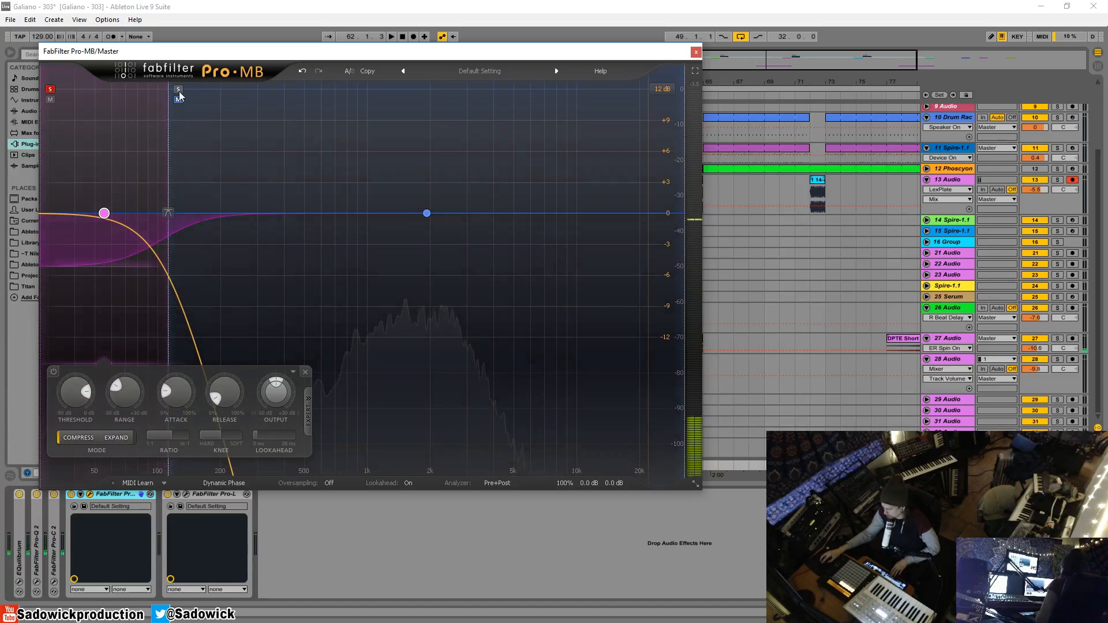
drag(162, 121, 159, 159)
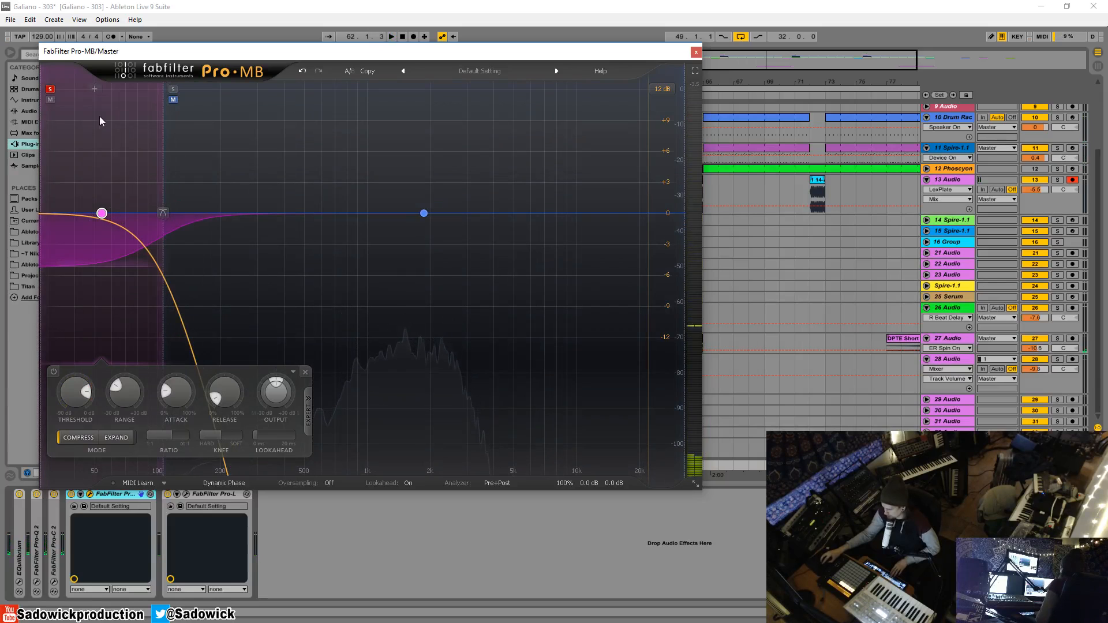
Audition the soloed low band, and split the upper range into a third band with its crossover between 500 Hz and 1 kHz.
key(space)
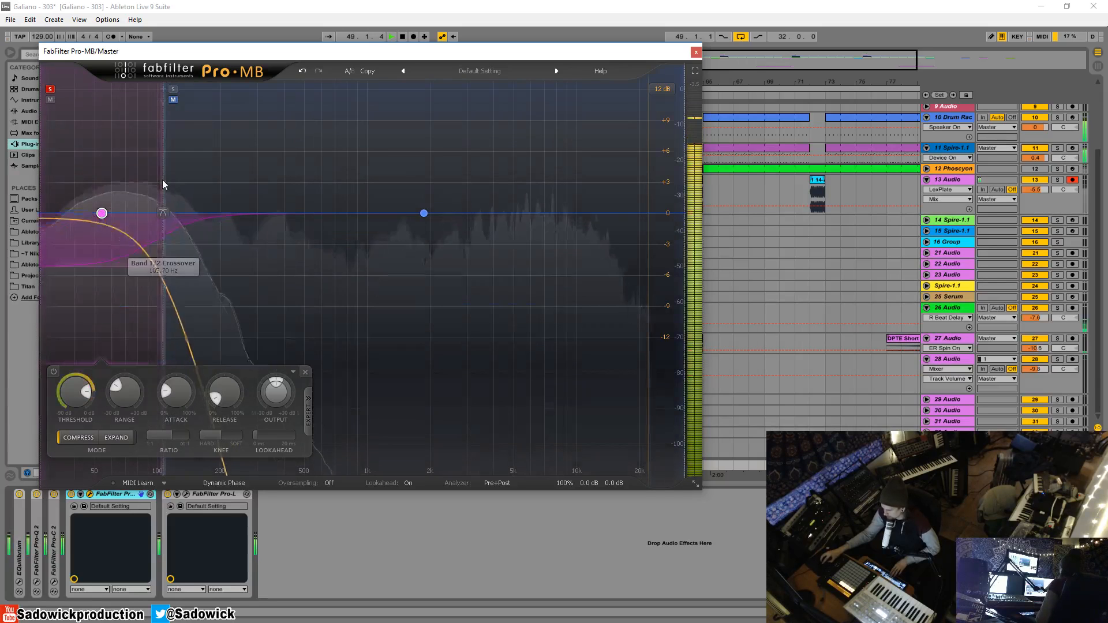
key(space)
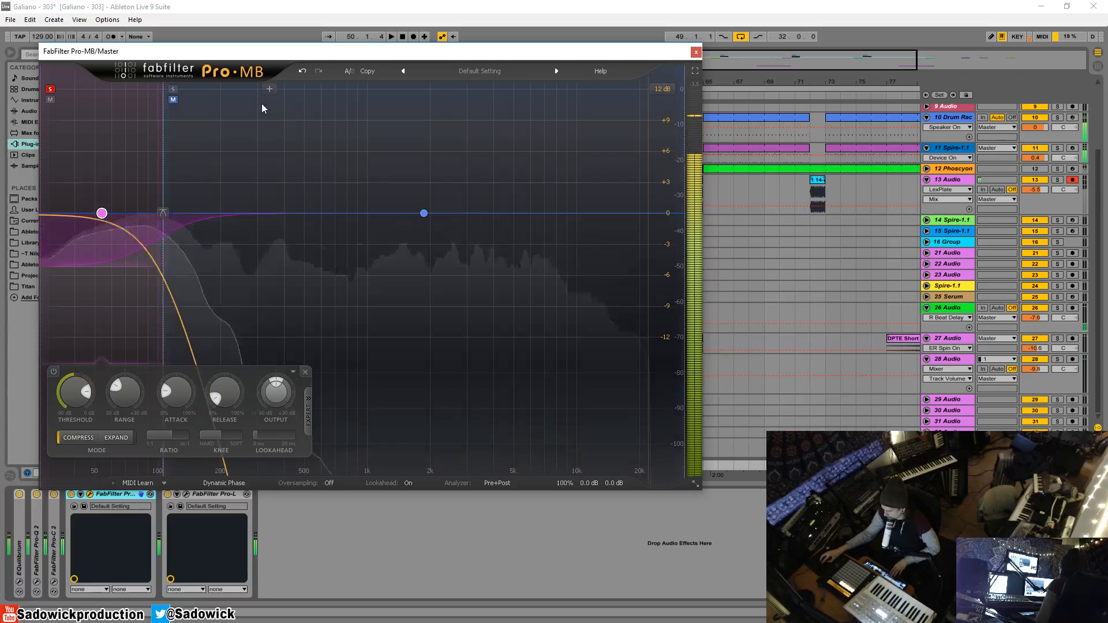
click(242, 86)
drag(244, 102, 331, 161)
Solo the middle band instead of the low band, and set band 3's range to about -5 dB during playback.
click(50, 89)
key(space)
drag(452, 395, 452, 387)
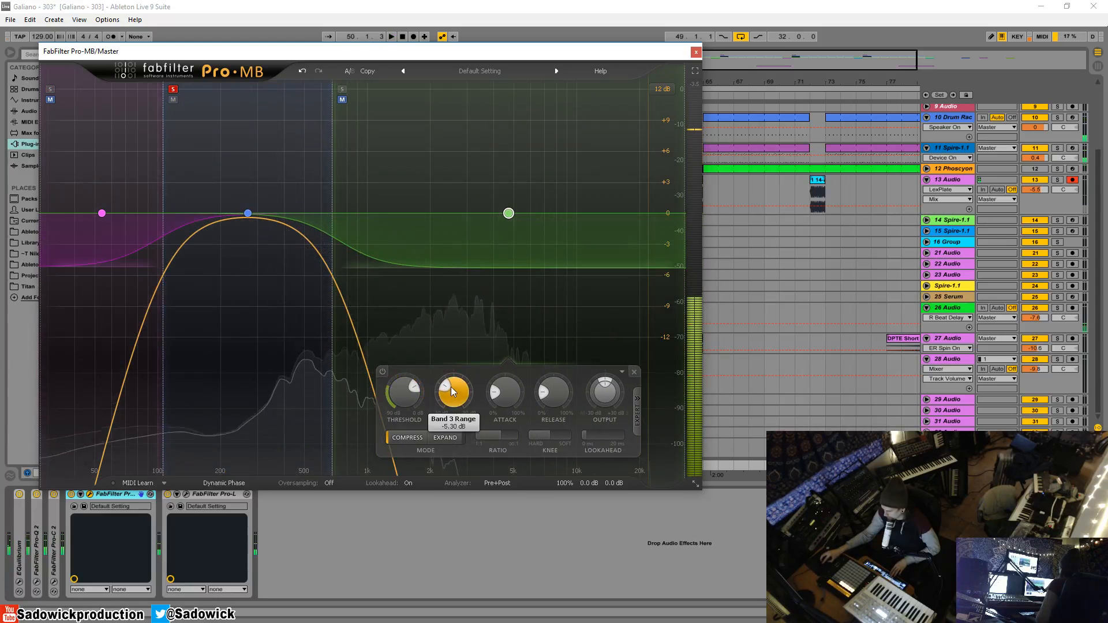
Set band 2's compression range to about -2.8 dB, restarting playback to hear the change.
click(248, 213)
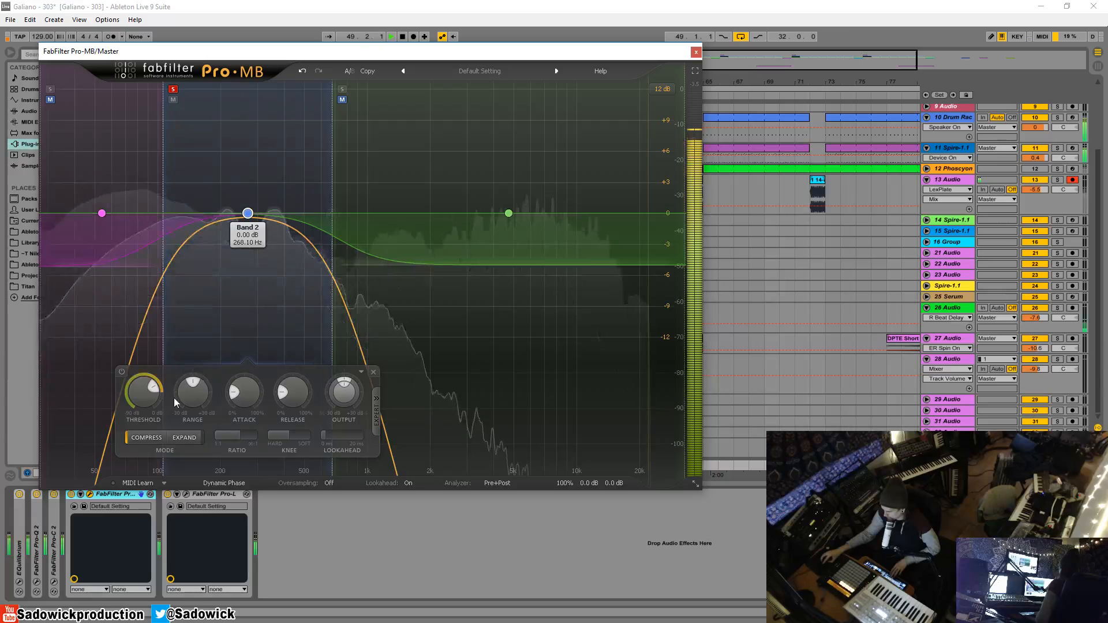
drag(186, 396, 175, 424)
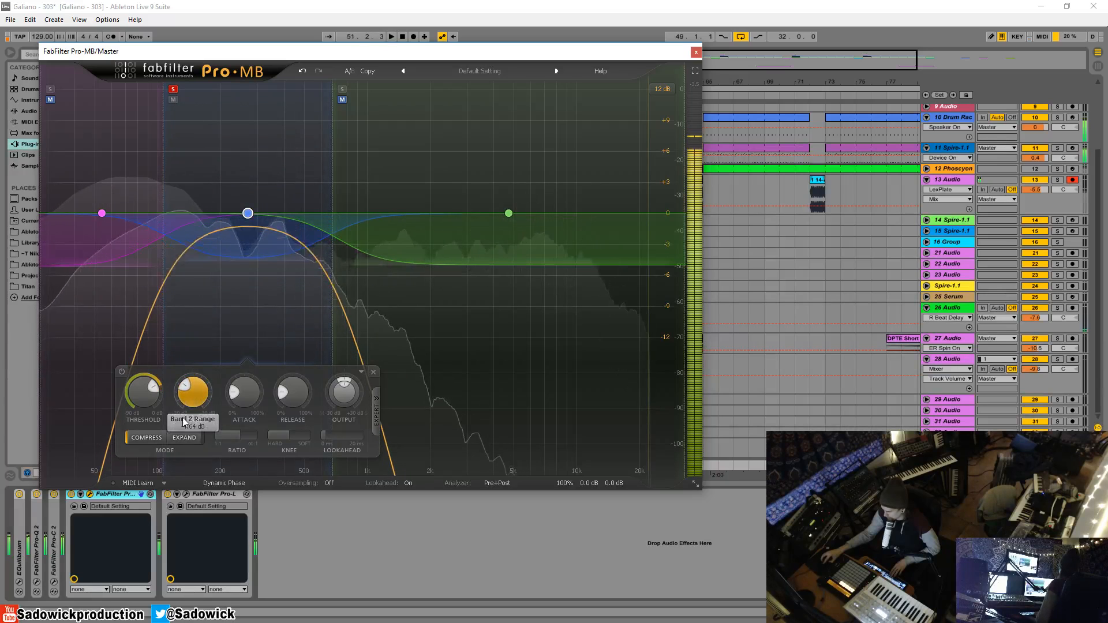
key(space)
drag(192, 387, 185, 394)
key(space)
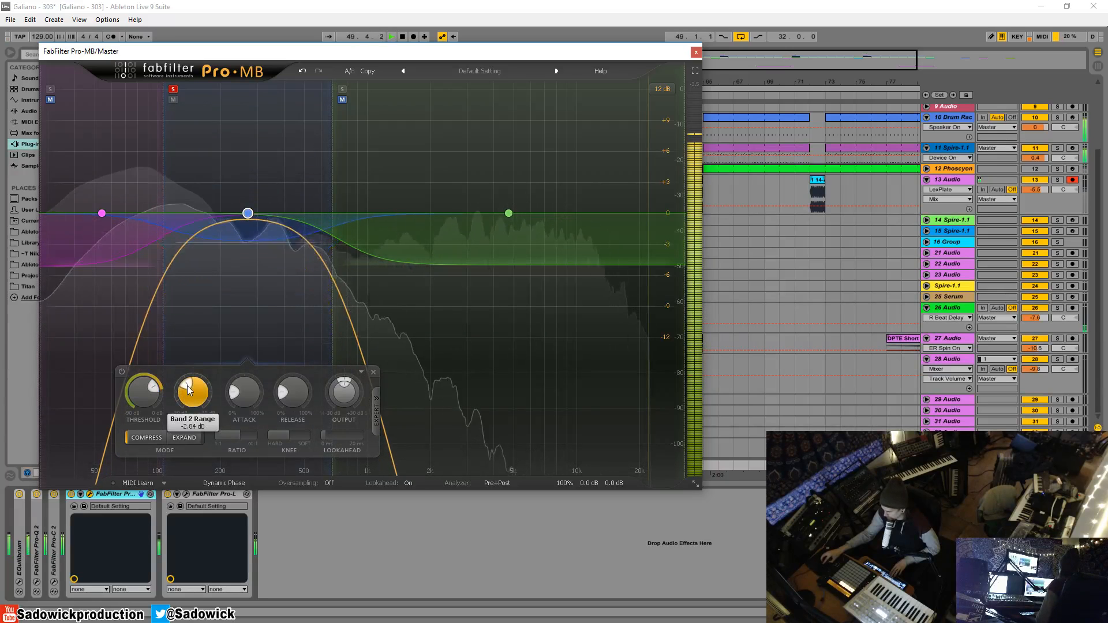
Set band 2's release to about 24% and its attack to mid-range, fine-tuning the threshold by ear.
drag(293, 411, 291, 362)
mouse_move(244, 392)
mouse_down()
mouse_move(251, 452)
mouse_move(245, 394)
mouse_up()
mouse_move(151, 385)
mouse_down()
mouse_move(139, 374)
mouse_move(157, 384)
mouse_up()
key(space)
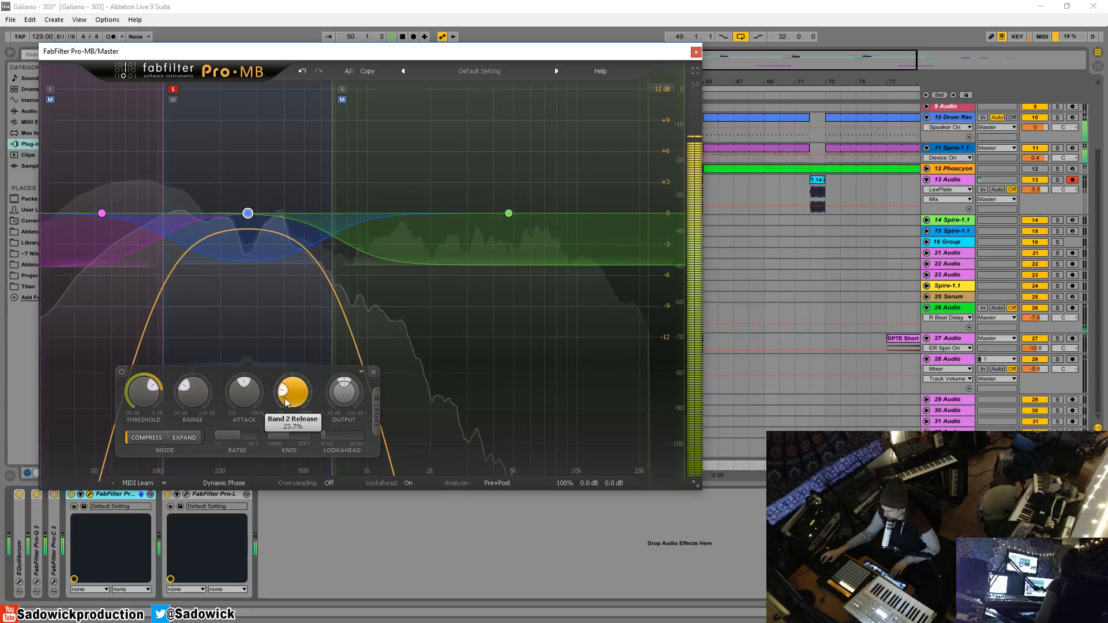
Deepen band 2's range to about -9.25 dB, minimise its release and readjust its attack while listening.
drag(244, 392, 224, 438)
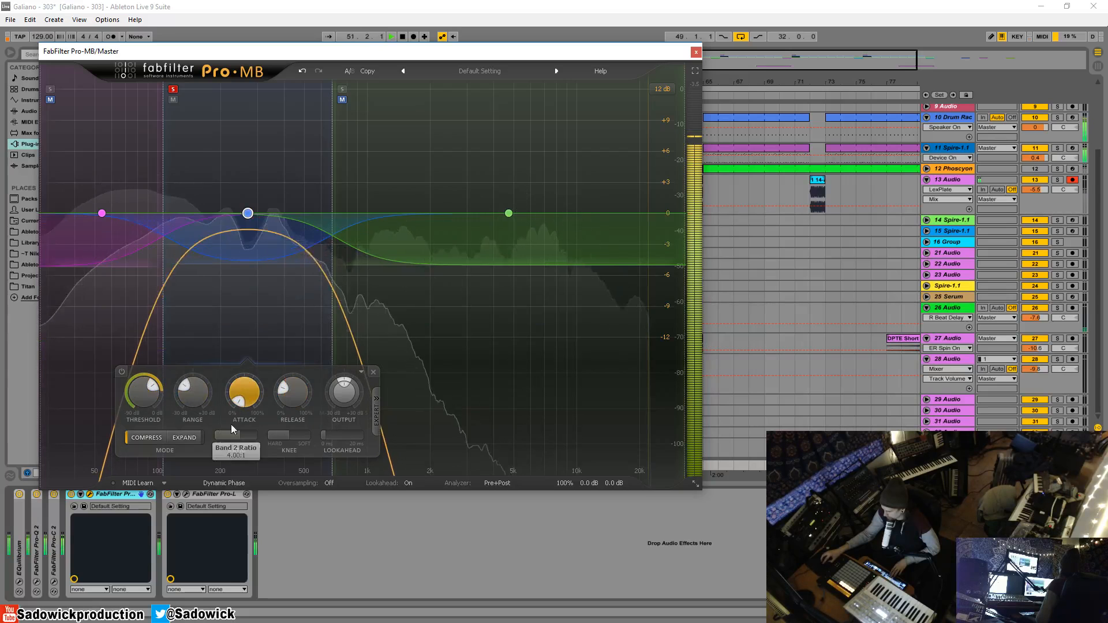
drag(192, 398, 187, 414)
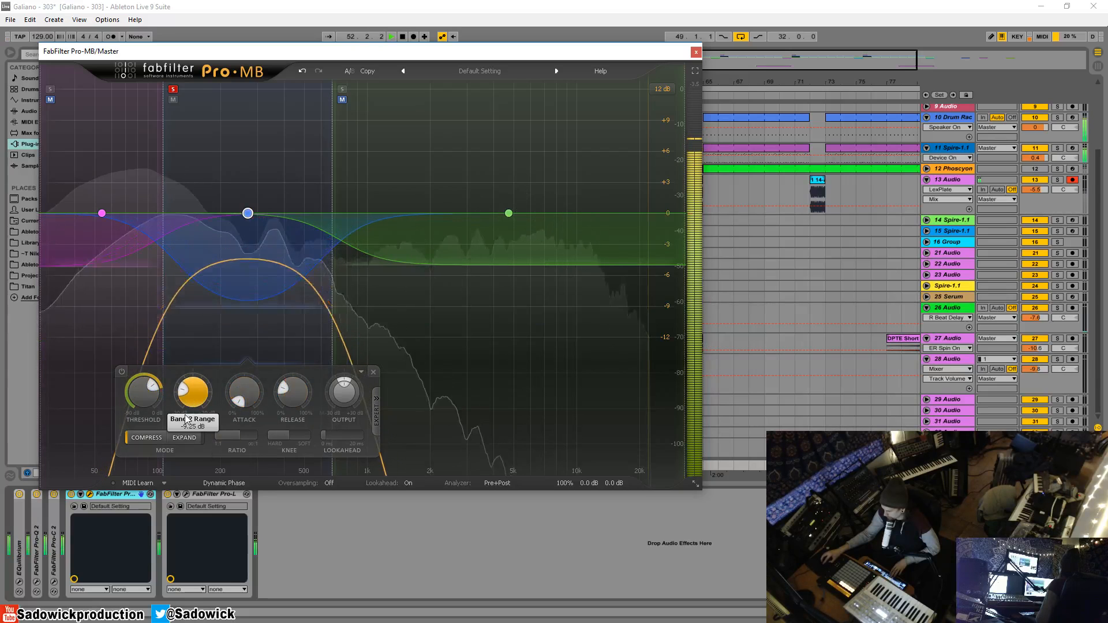
drag(294, 410, 285, 439)
drag(254, 403, 248, 365)
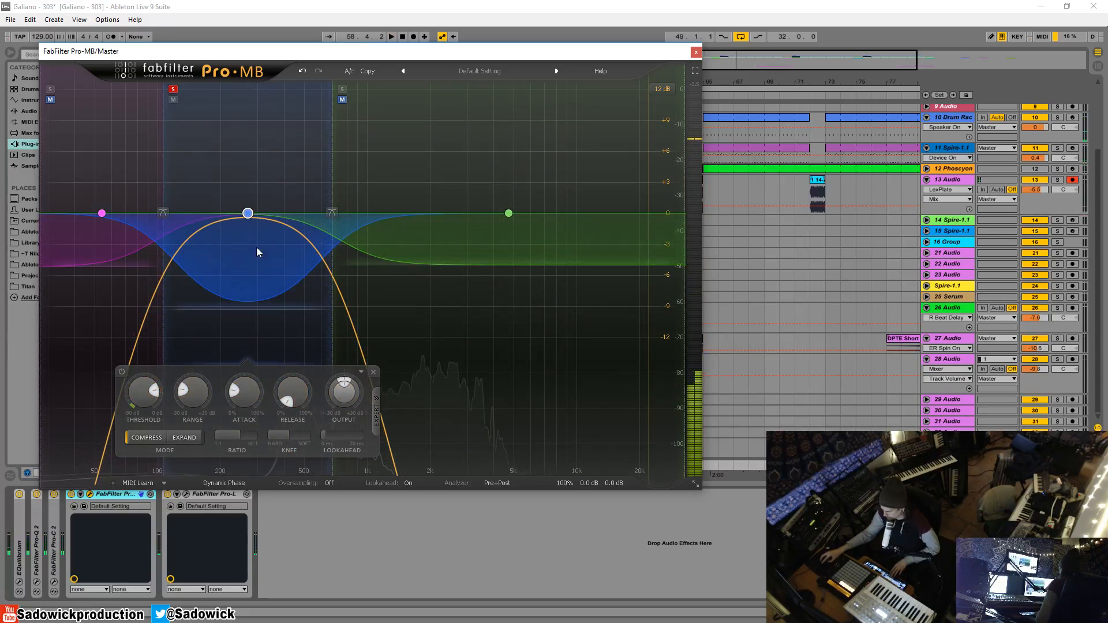
Switch band 2 to Expand mode, reduce its range to about -7 dB, and lengthen its attack and release.
click(188, 437)
drag(252, 307, 239, 286)
key(space)
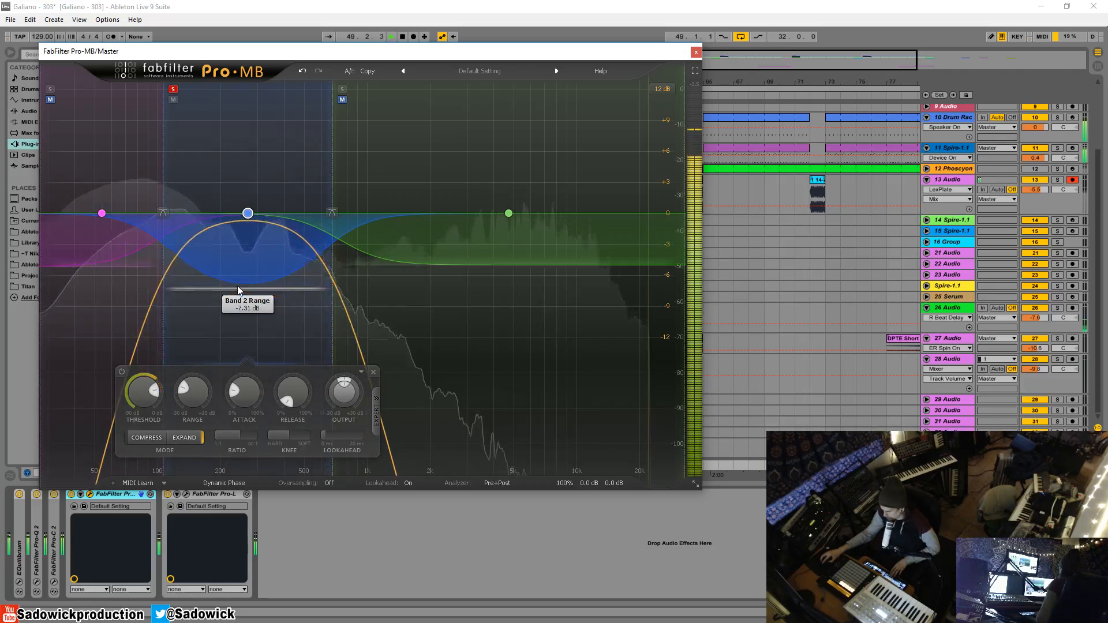
drag(290, 391, 236, 374)
drag(252, 285, 252, 282)
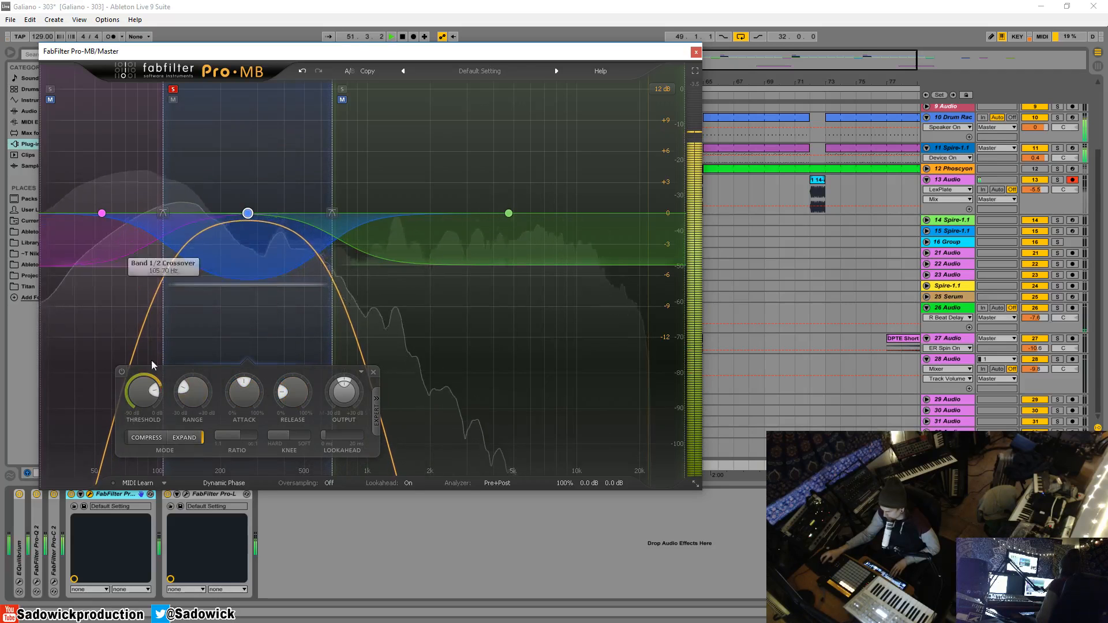
Raise band 2's threshold to 0 dB, lower its level to about -2.7 dB and make its range positive for upward expansion.
drag(154, 392, 171, 419)
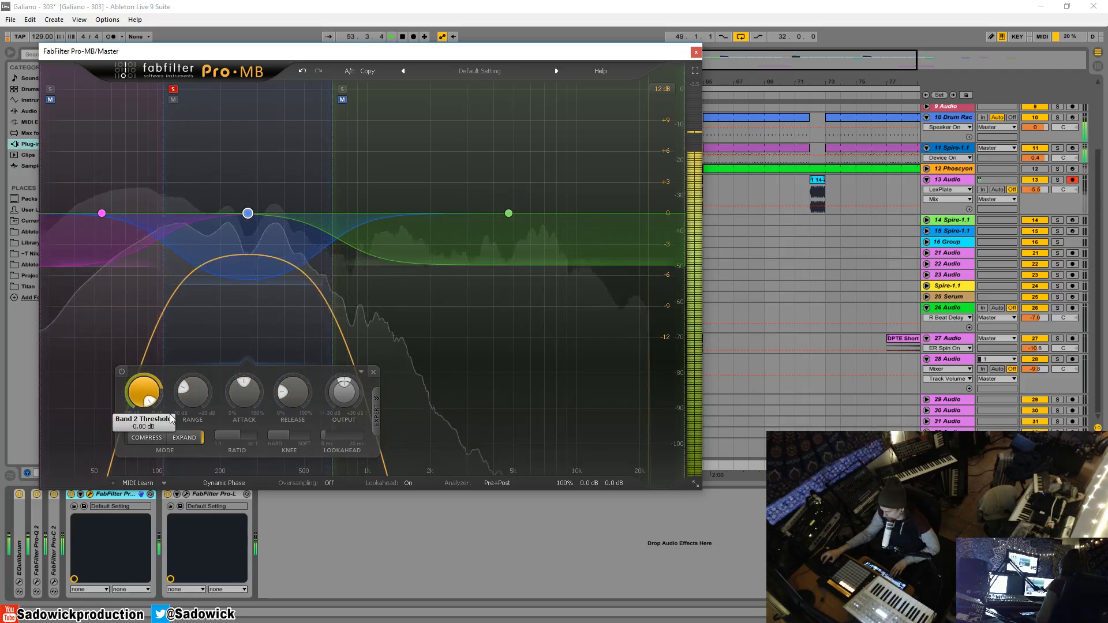
drag(247, 213, 248, 240)
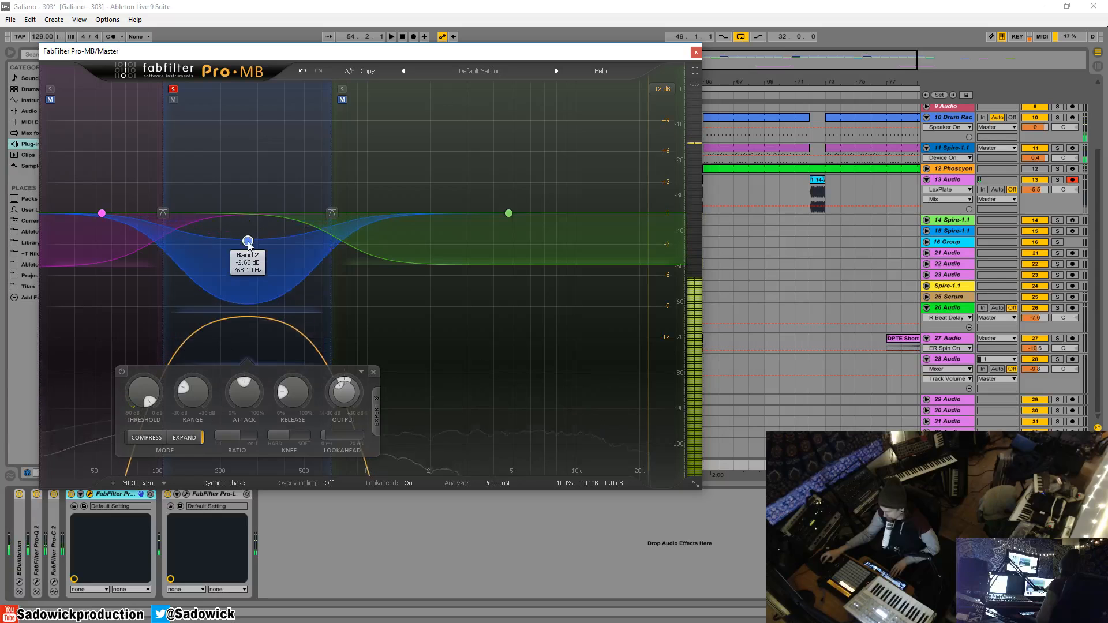
drag(242, 312, 247, 215)
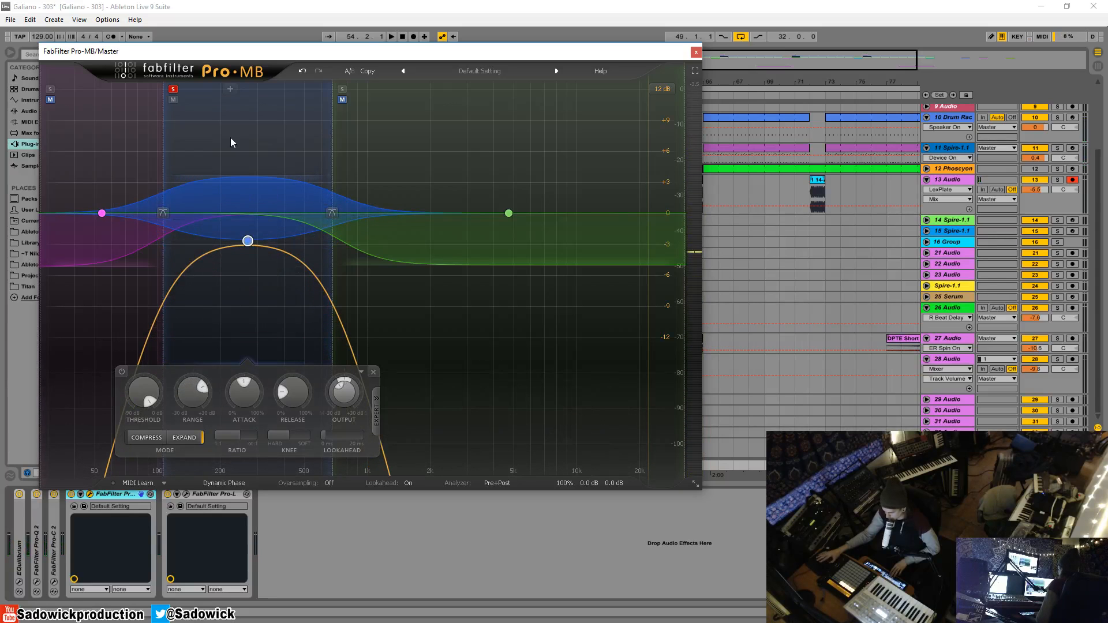
Lower band 2's threshold to about -20 dB, shorten its attack and set a moderate release during playback.
key(space)
mouse_move(147, 391)
drag(134, 431, 137, 459)
drag(292, 394, 292, 425)
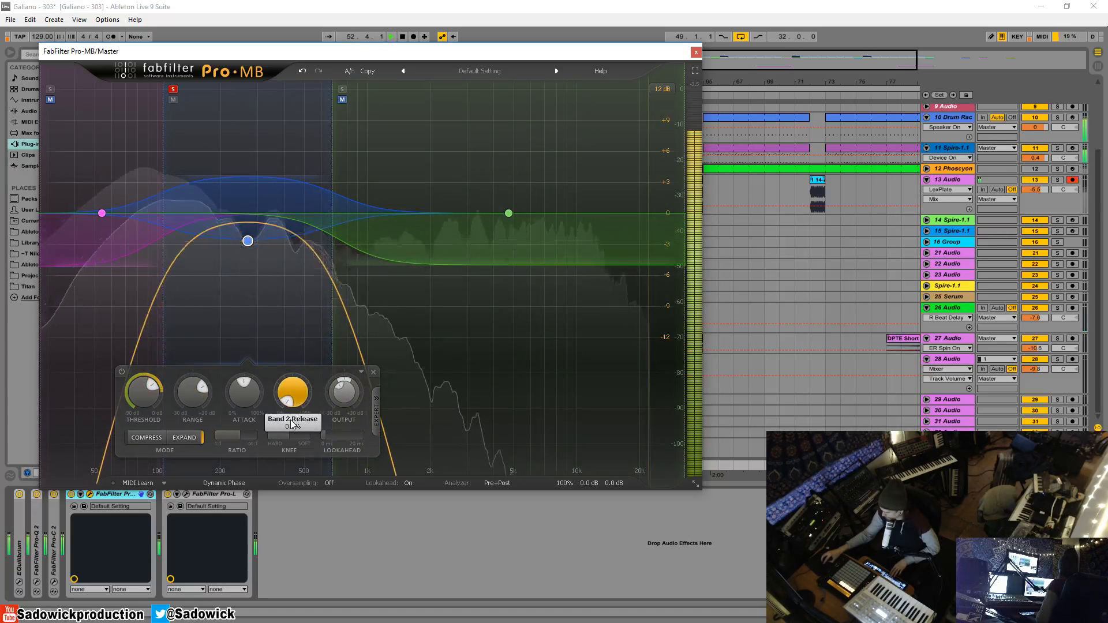
drag(248, 391, 239, 434)
mouse_move(291, 398)
mouse_down()
mouse_move(291, 368)
mouse_move(286, 389)
mouse_up()
Unsolo band 2 and trim its level to about -3.1 dB against the full mix.
drag(245, 231, 245, 243)
click(173, 90)
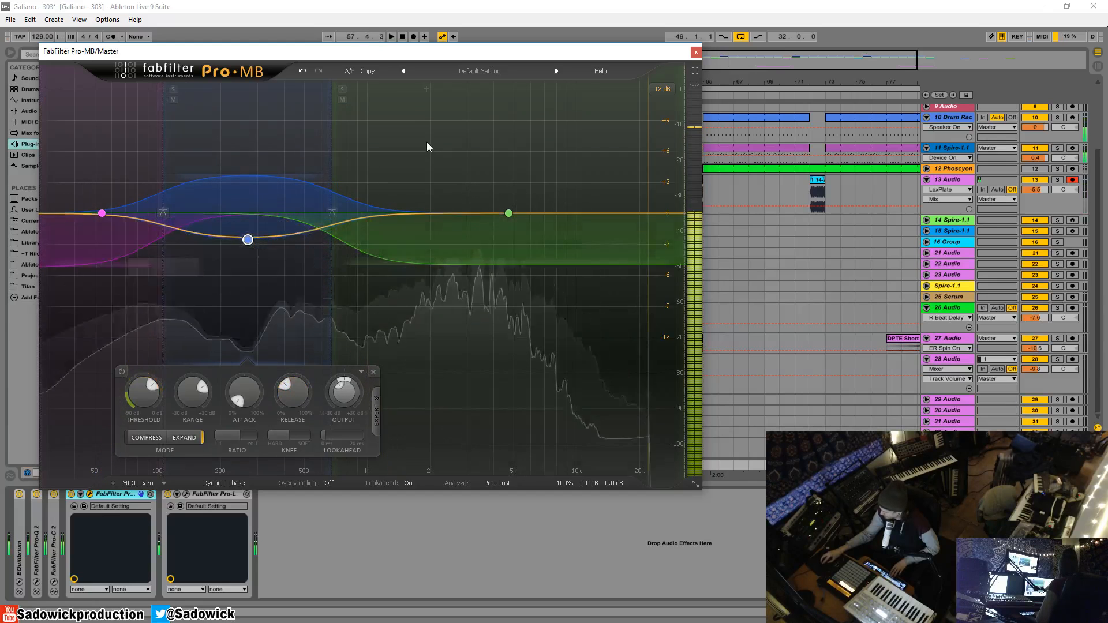
key(space)
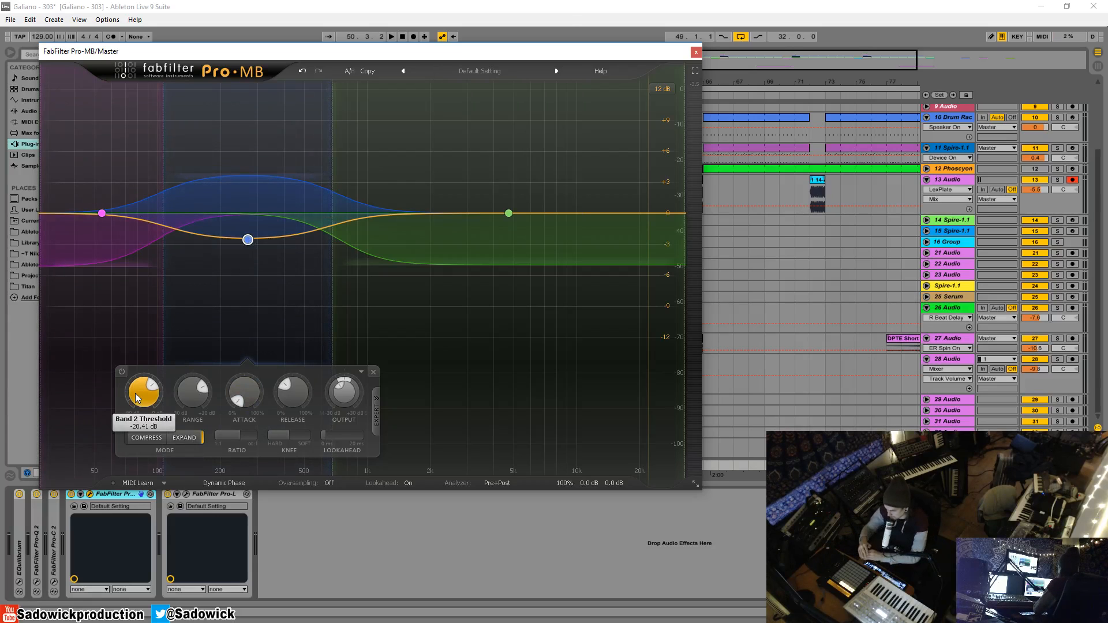
mouse_move(135, 393)
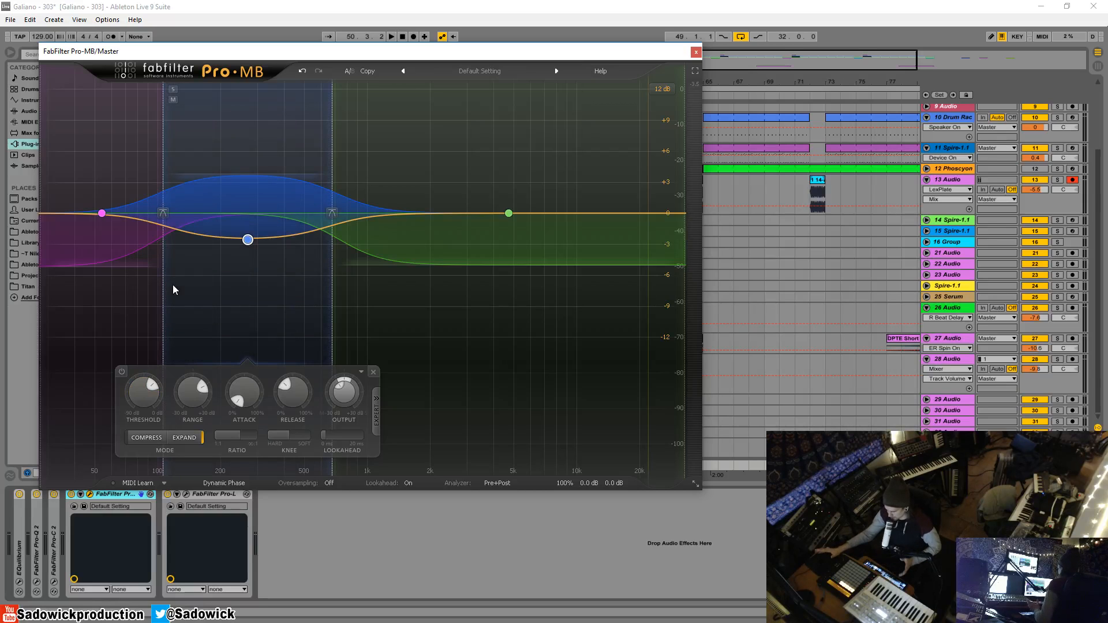
key(space)
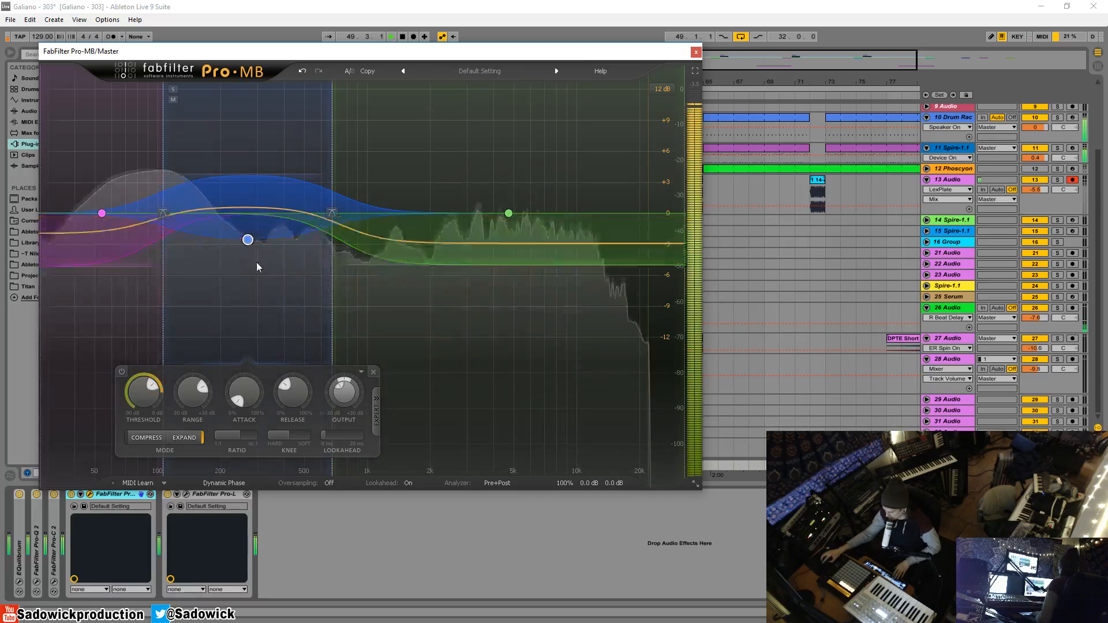
drag(248, 240, 248, 246)
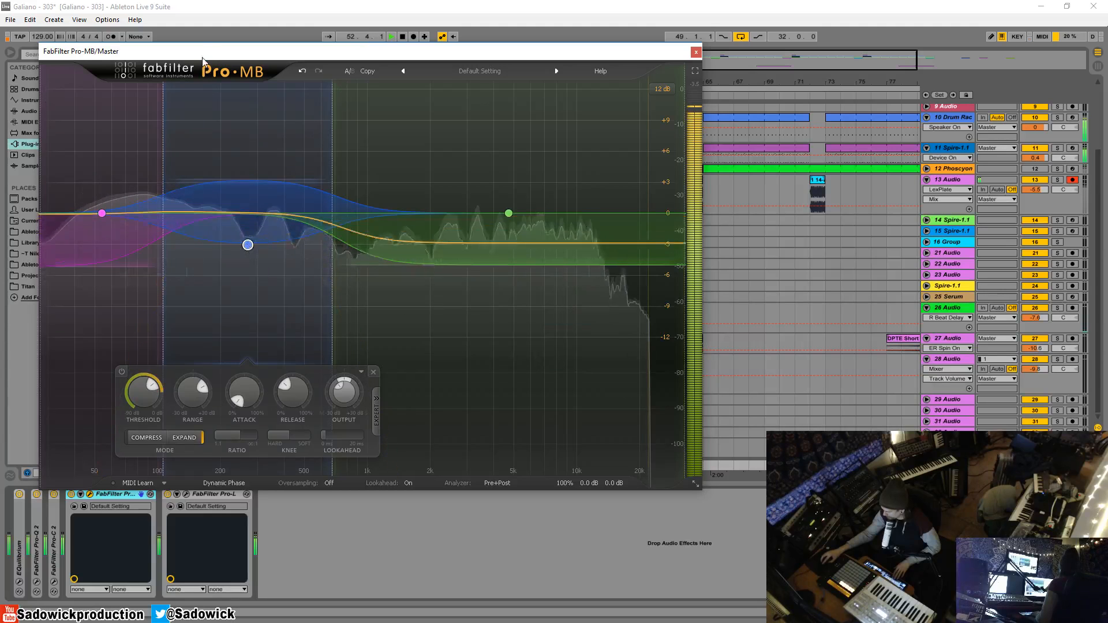
Compare the mix with Pro-MB bypassed and active, and reduce band 1's range to about -4.5 dB.
drag(204, 51, 210, 39)
key(space)
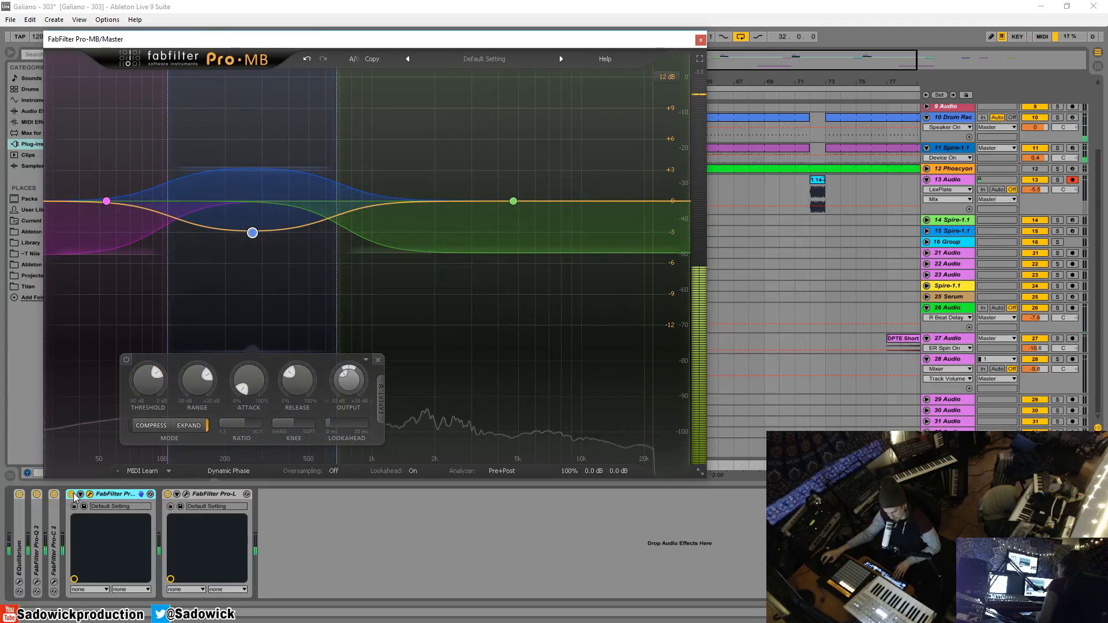
click(71, 494)
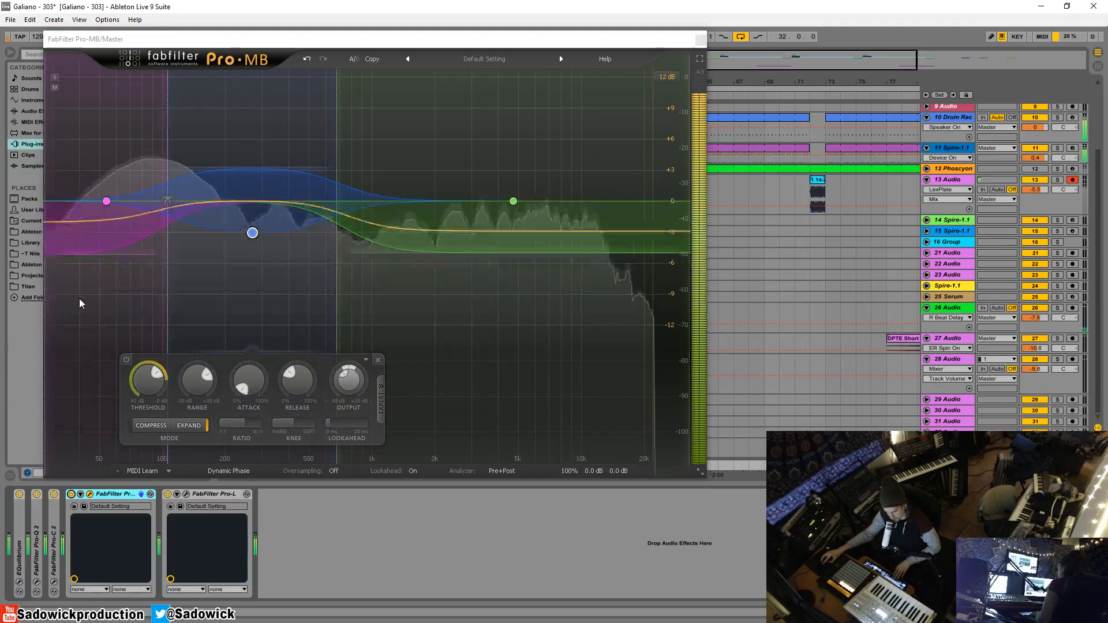
click(112, 250)
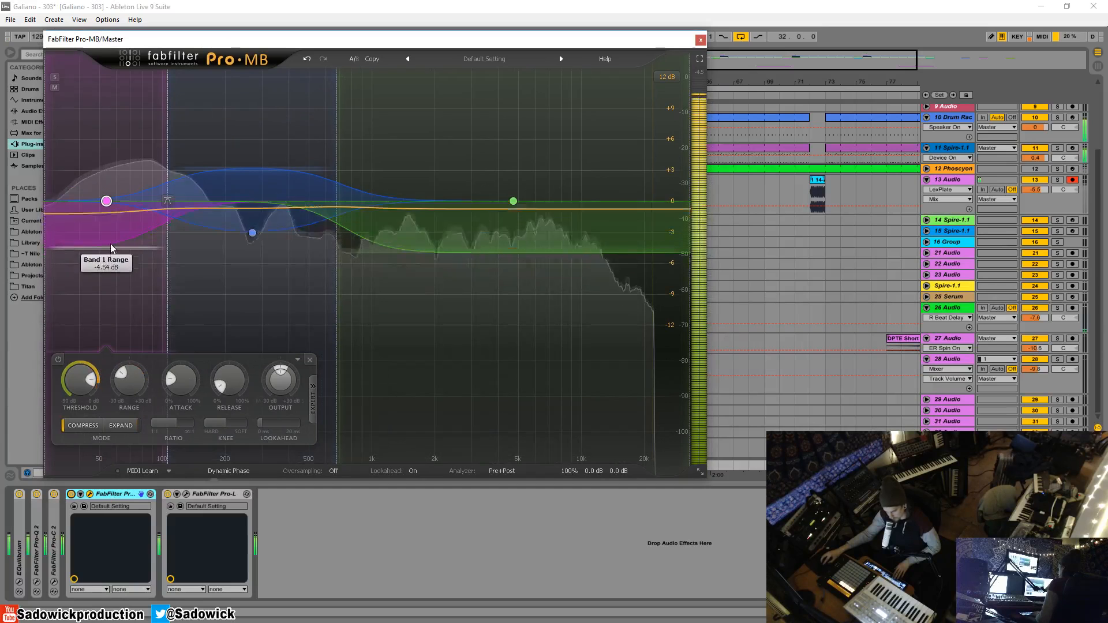
Solo band 2 and audition its side-chain signal using the expert options.
click(252, 233)
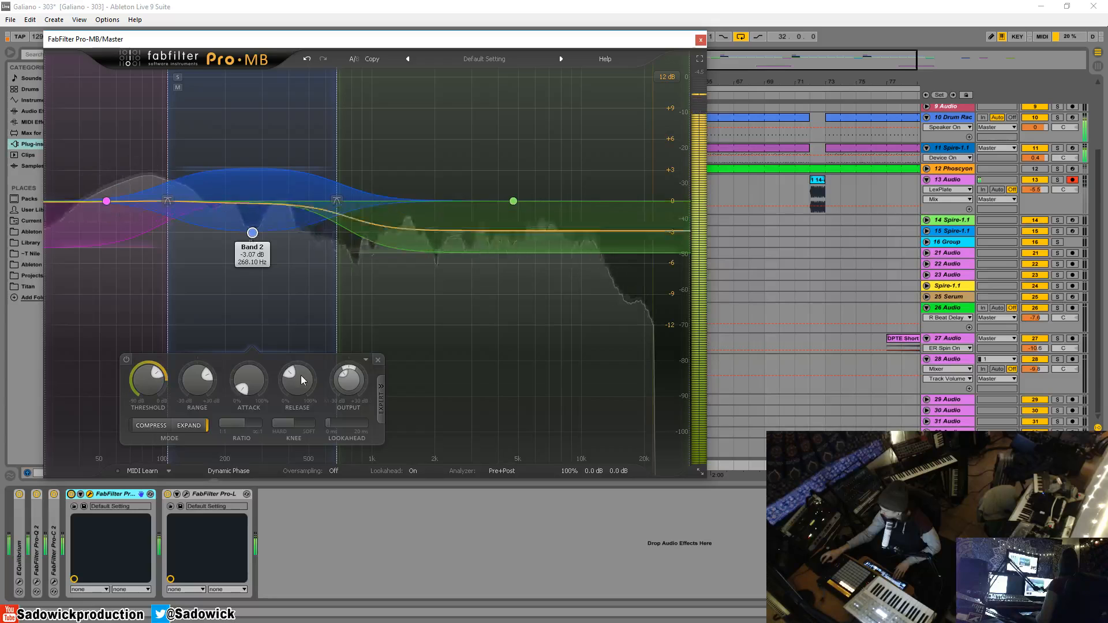
click(178, 76)
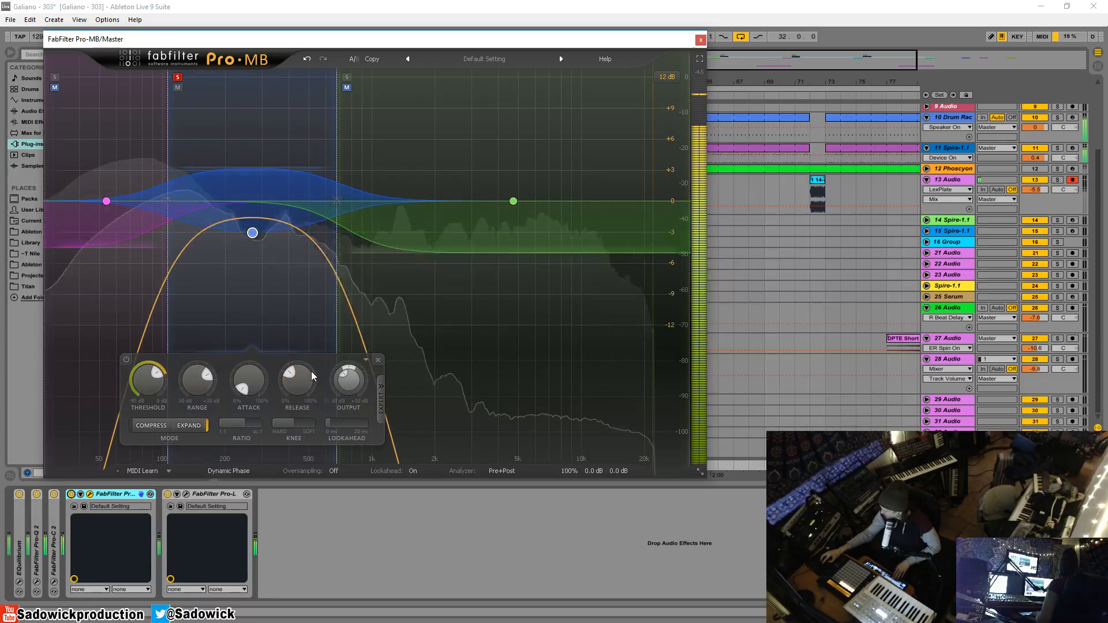
click(382, 397)
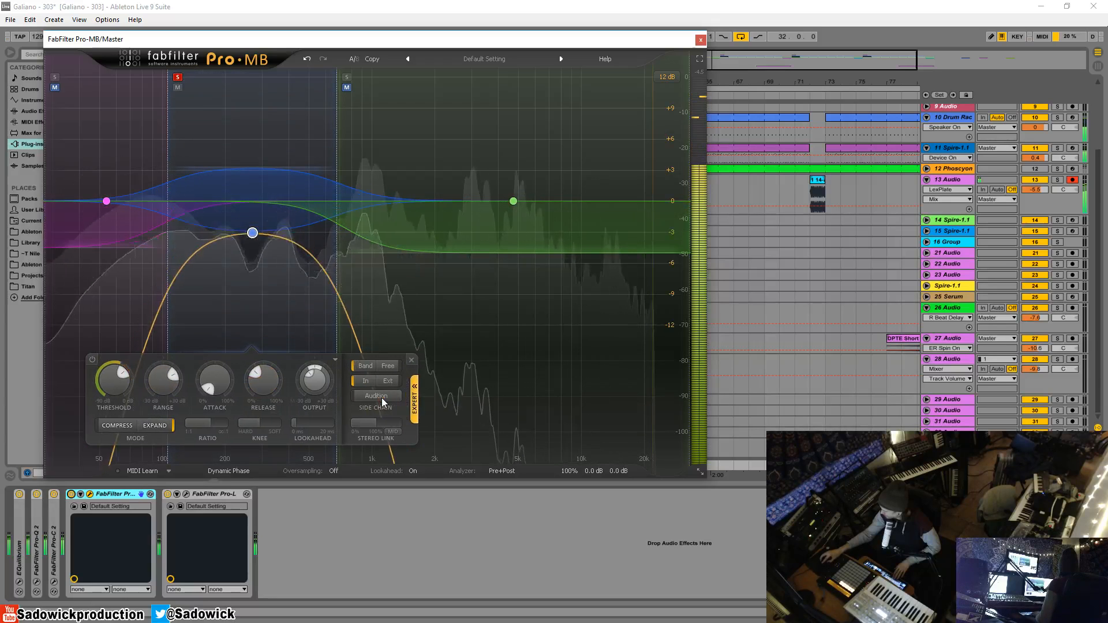
click(385, 396)
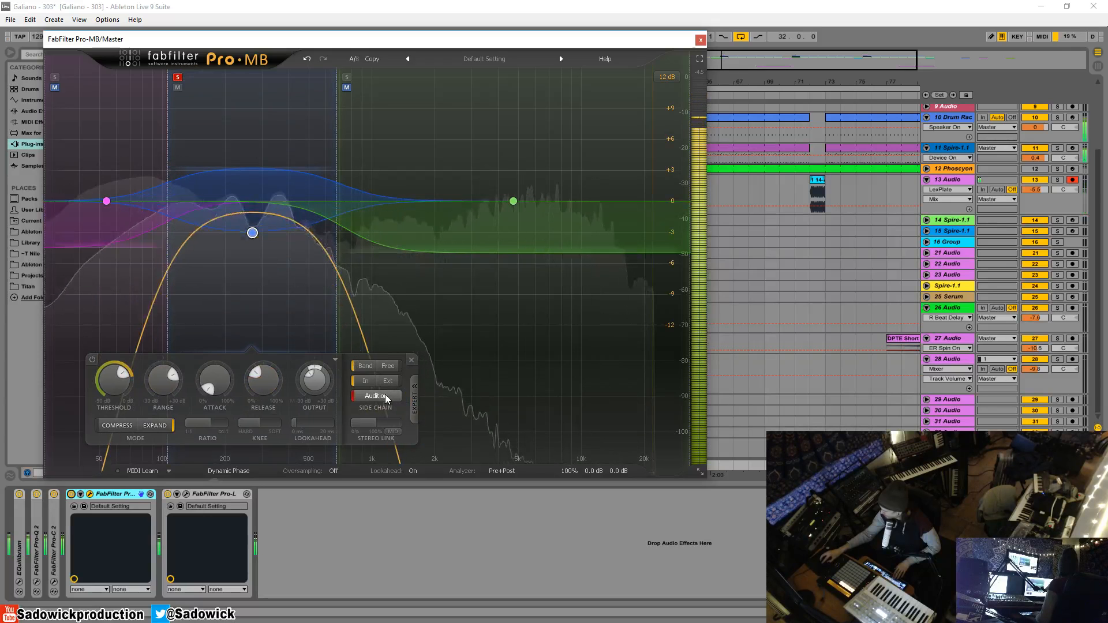
click(415, 396)
Retune band 2's threshold and release by ear, and set its attack to about 49%.
drag(294, 381, 255, 537)
mouse_move(158, 374)
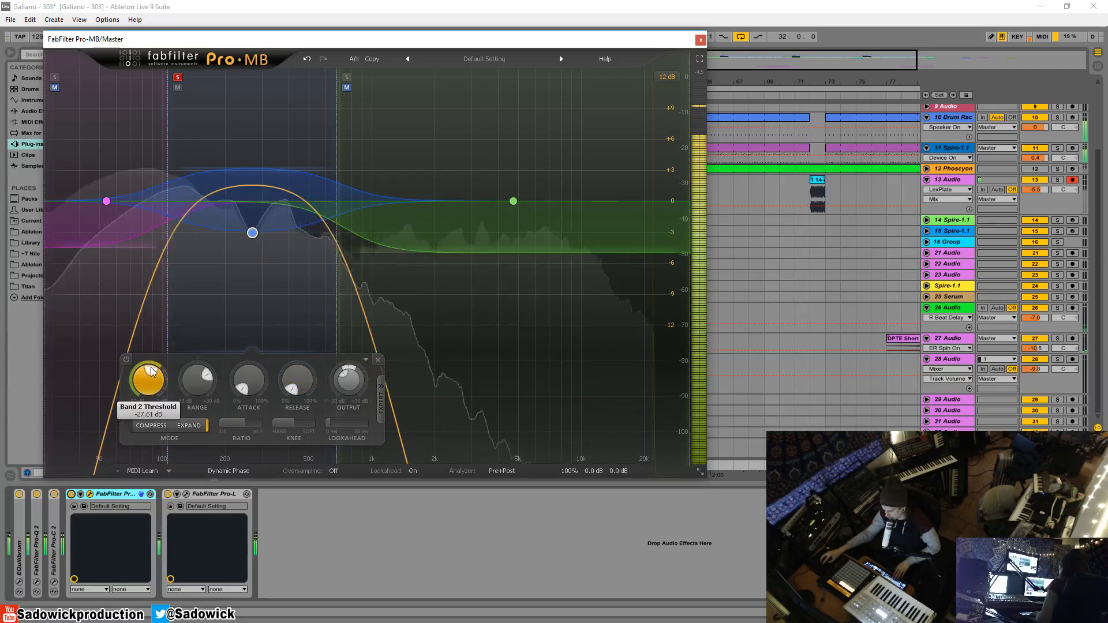
mouse_move(301, 392)
drag(301, 391, 293, 357)
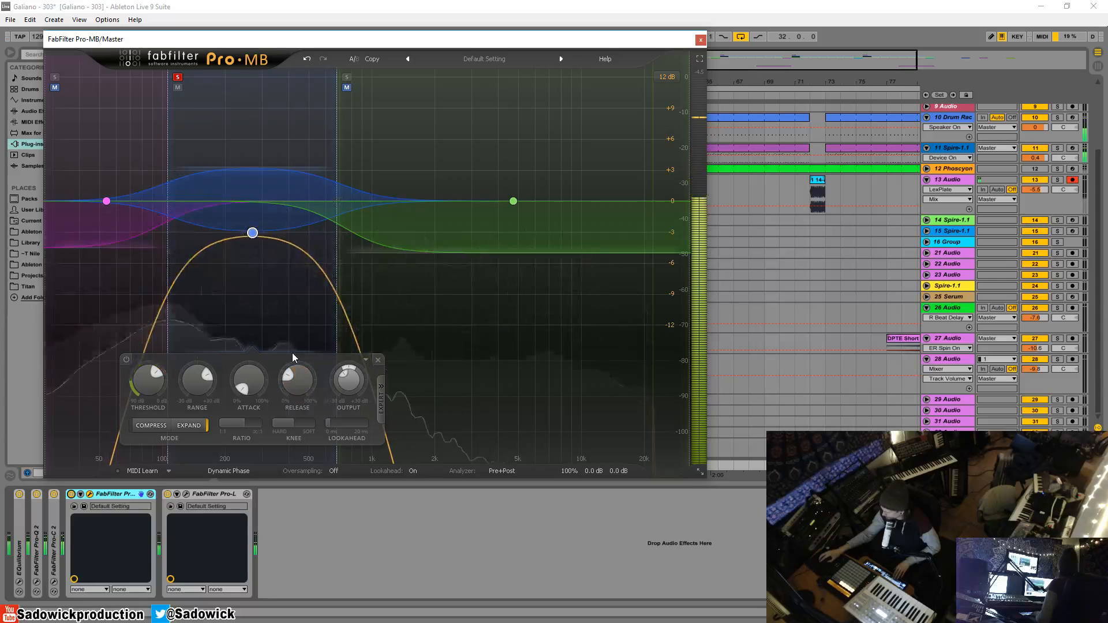
drag(247, 428, 281, 427)
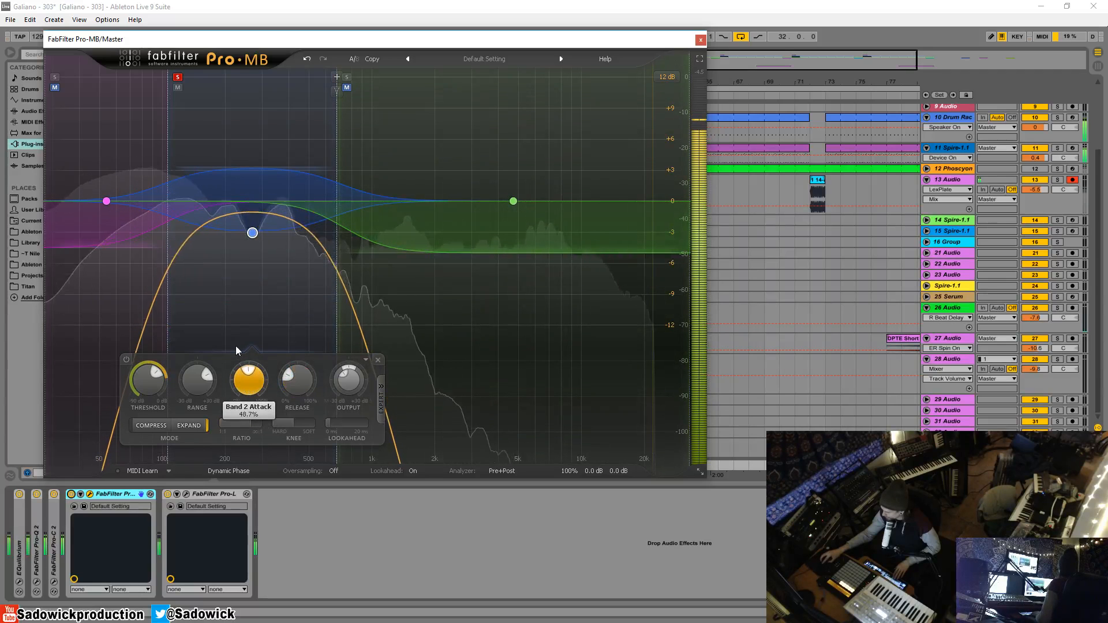
Exaggerate band 2's expansion with a level of about -8.3 dB, range of about +19.8 dB, minimum attack and release, higher ratio and hard knee.
drag(252, 233, 261, 122)
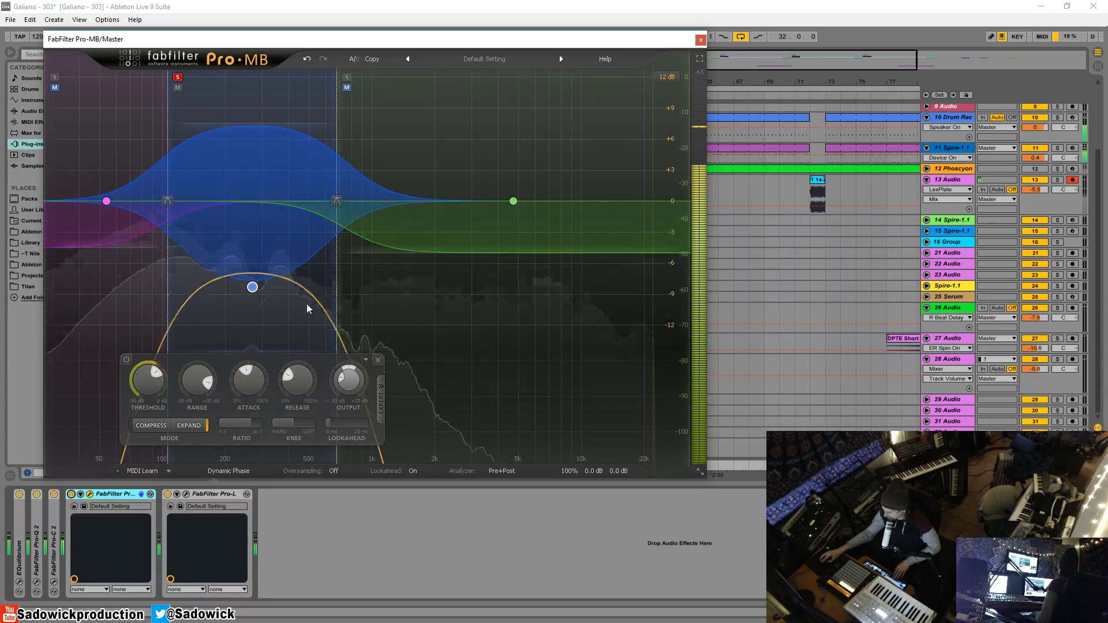
drag(292, 379, 246, 396)
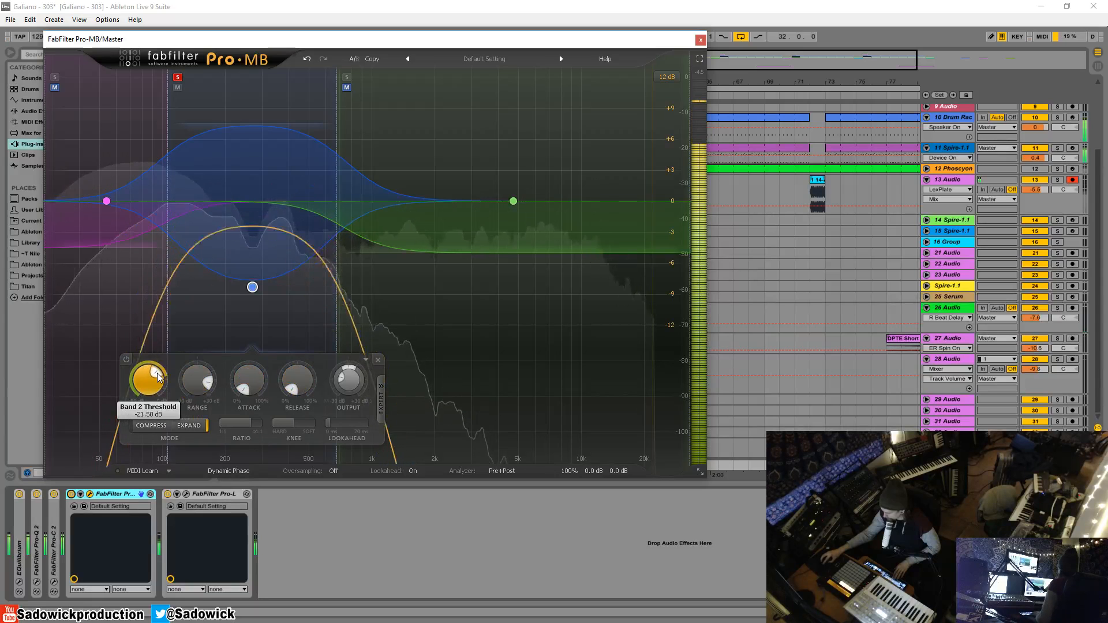
drag(305, 123, 250, 84)
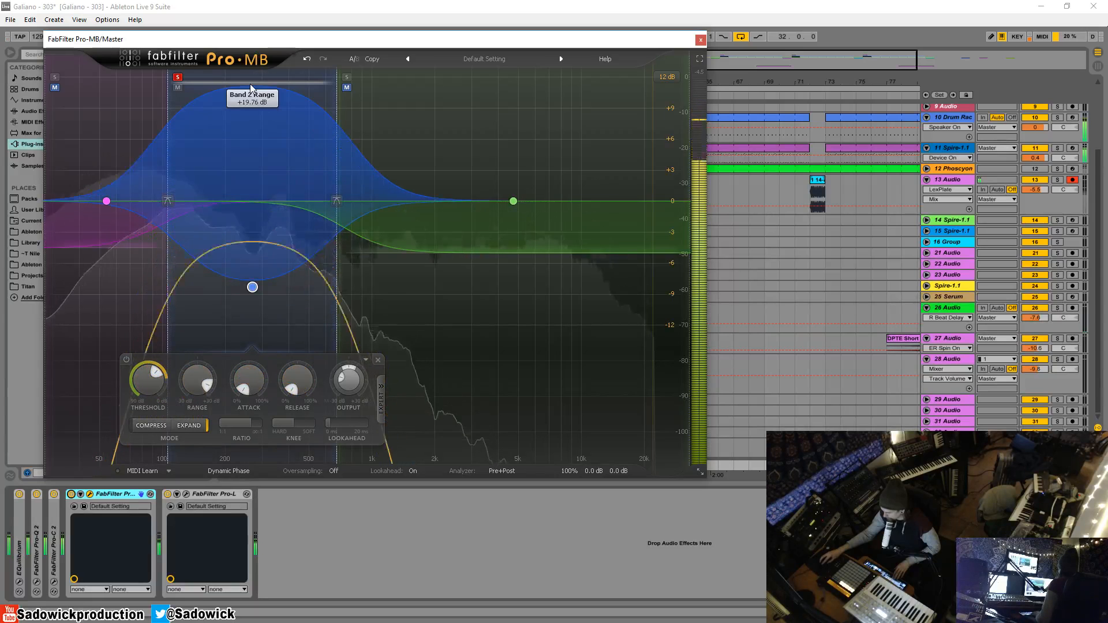
drag(252, 424, 210, 435)
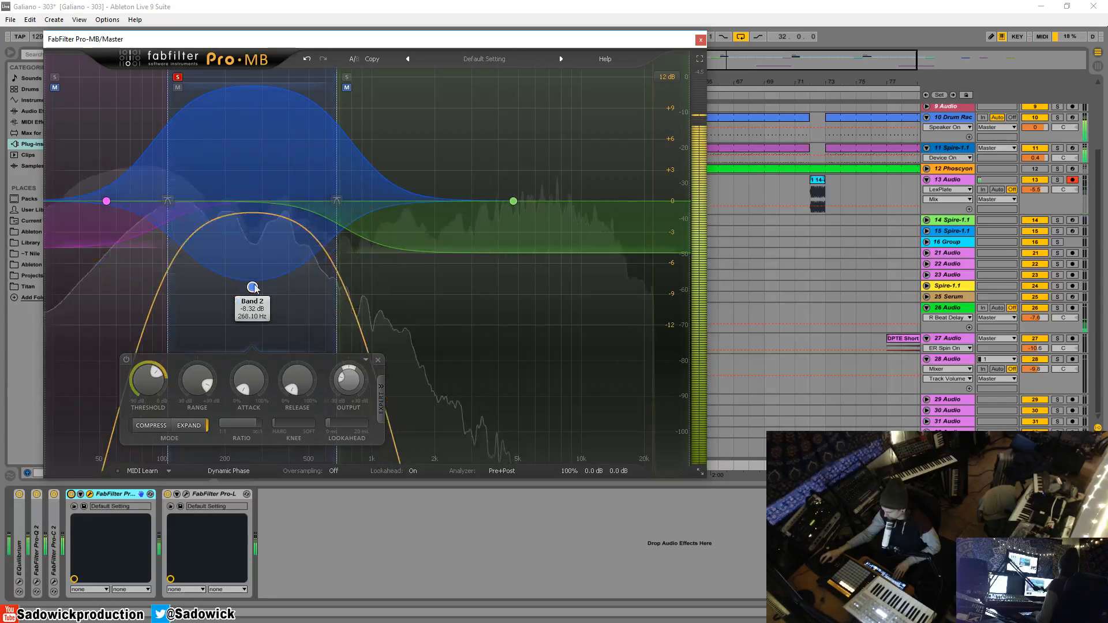
Reduce band 2's range to about +14.7 dB, raise its level slightly, and lengthen its release.
drag(253, 87, 253, 140)
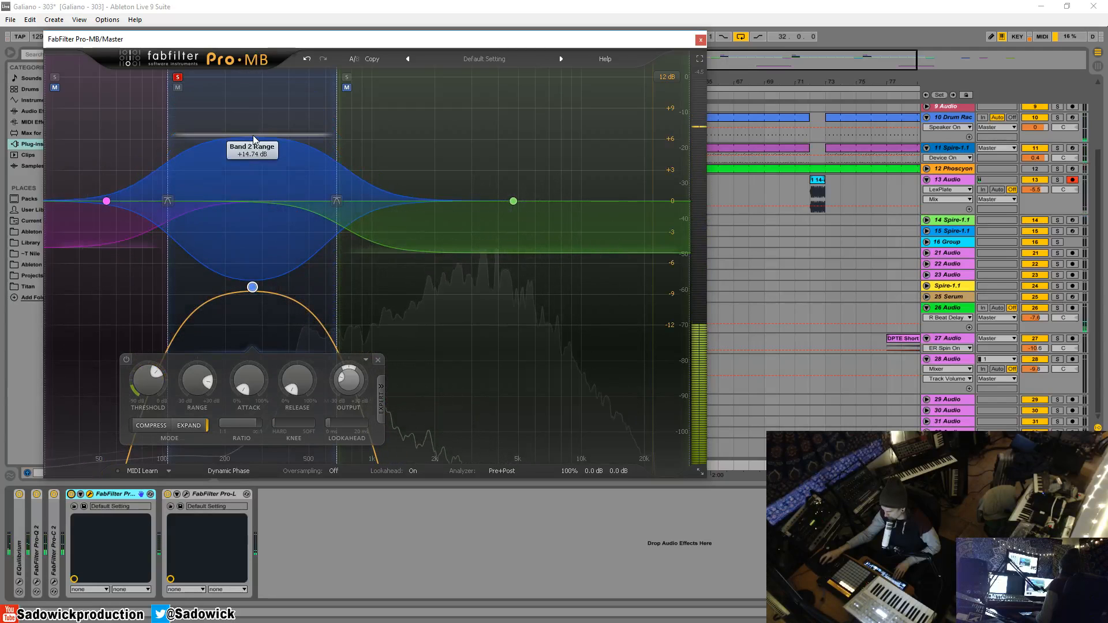
mouse_move(253, 283)
mouse_down()
mouse_move(254, 262)
mouse_move(254, 272)
mouse_up()
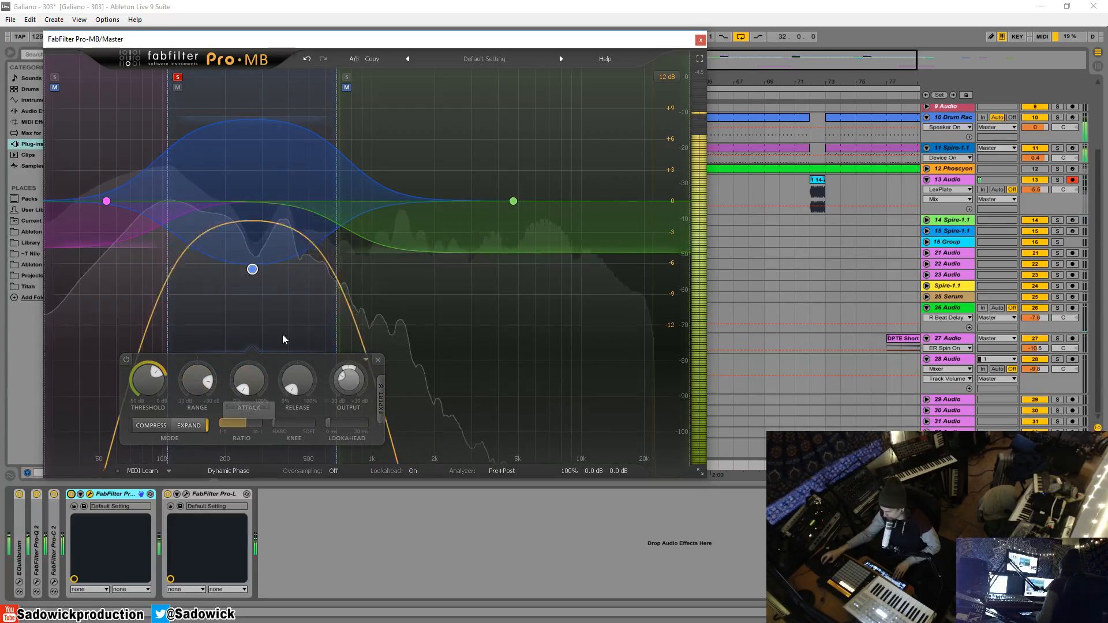
drag(297, 368, 295, 358)
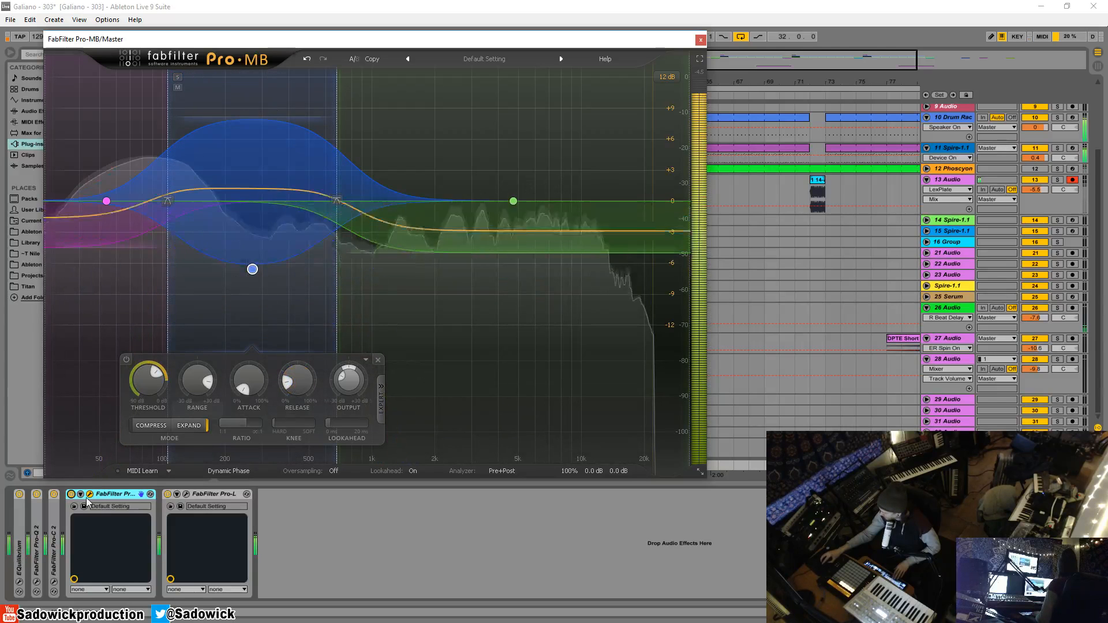
Compare the mix with Pro-MB bypassed and active, and move the plug-in window clear of the timeline.
click(71, 494)
click(71, 493)
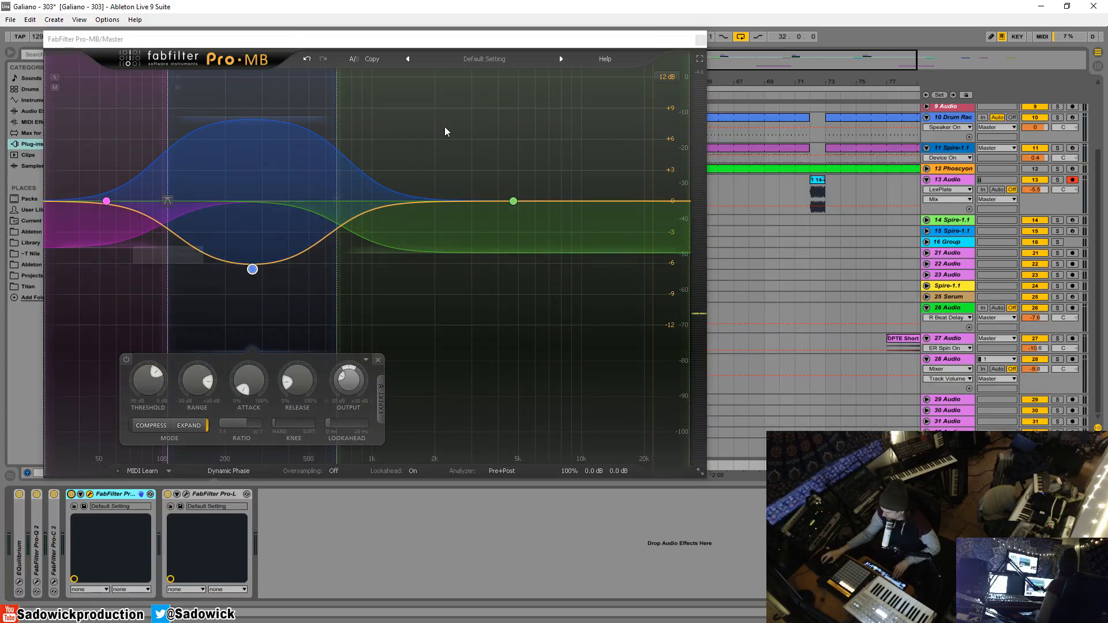
drag(438, 39, 466, 167)
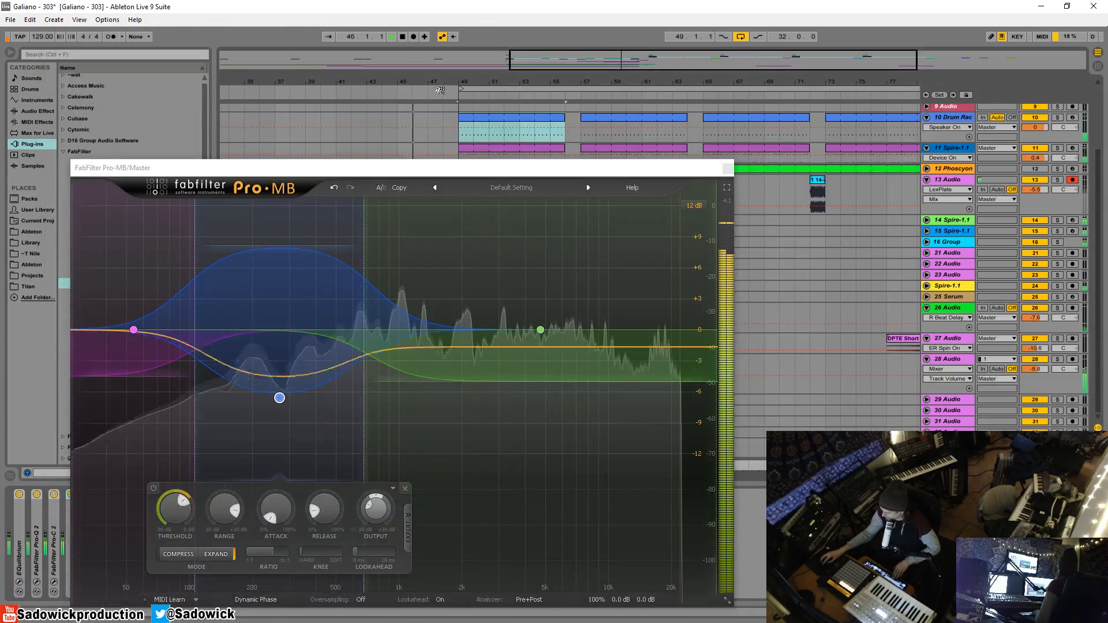
drag(525, 166, 521, 110)
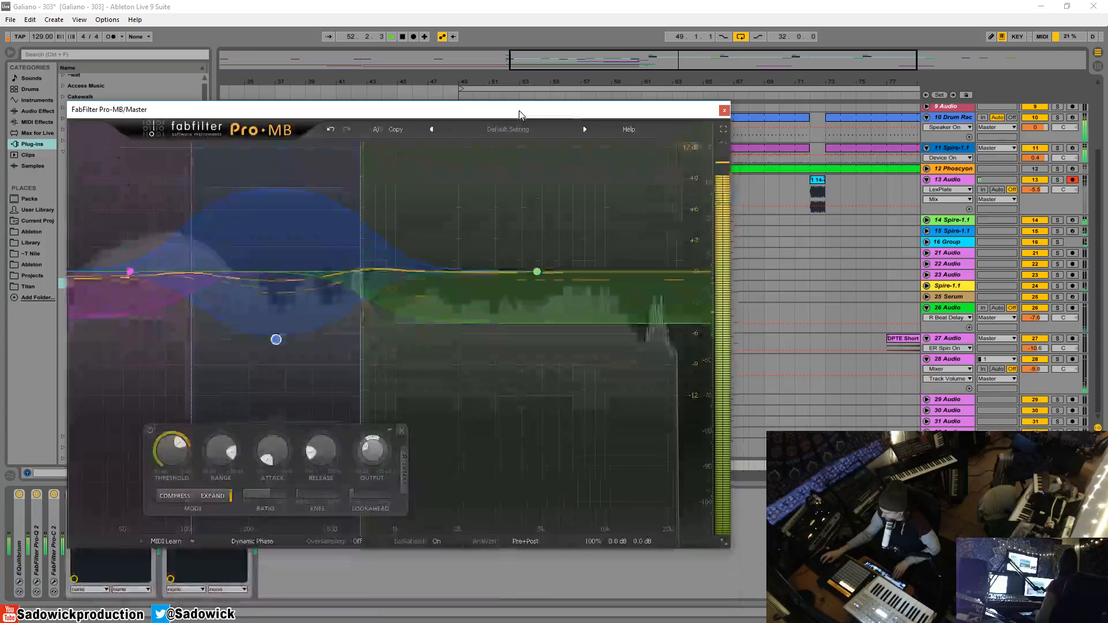
Split the high band into bands 3 and 4, placing the crossover so band 3 centres near 1037 Hz.
click(477, 147)
drag(470, 190, 435, 206)
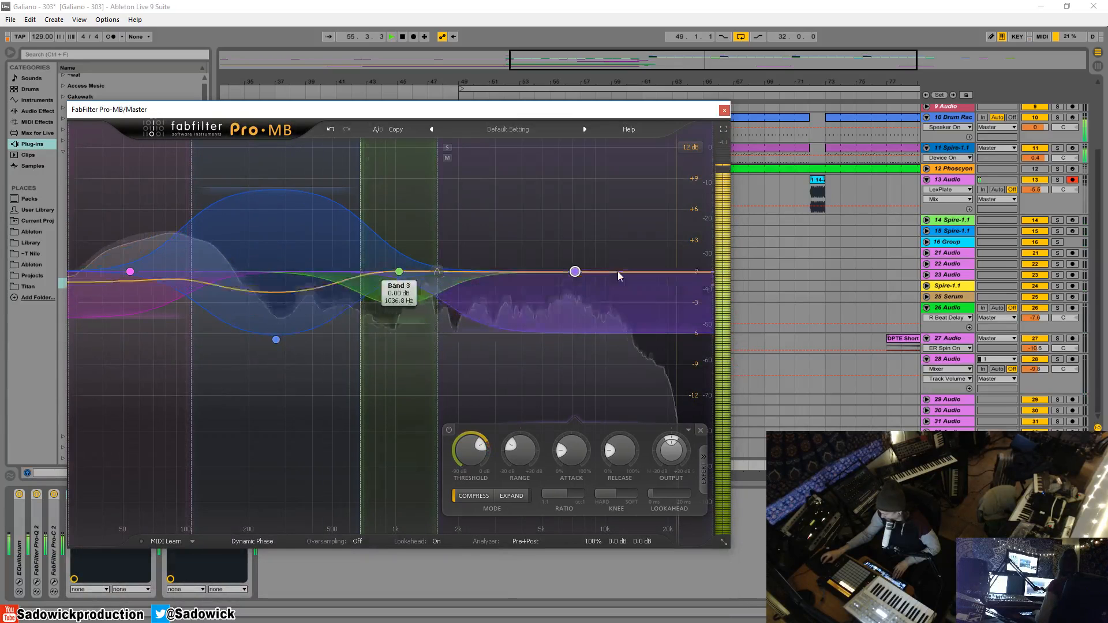
Solo band 4 while looping playback, shorten its attack and lengthen its release by ear, and unsolo it.
click(447, 148)
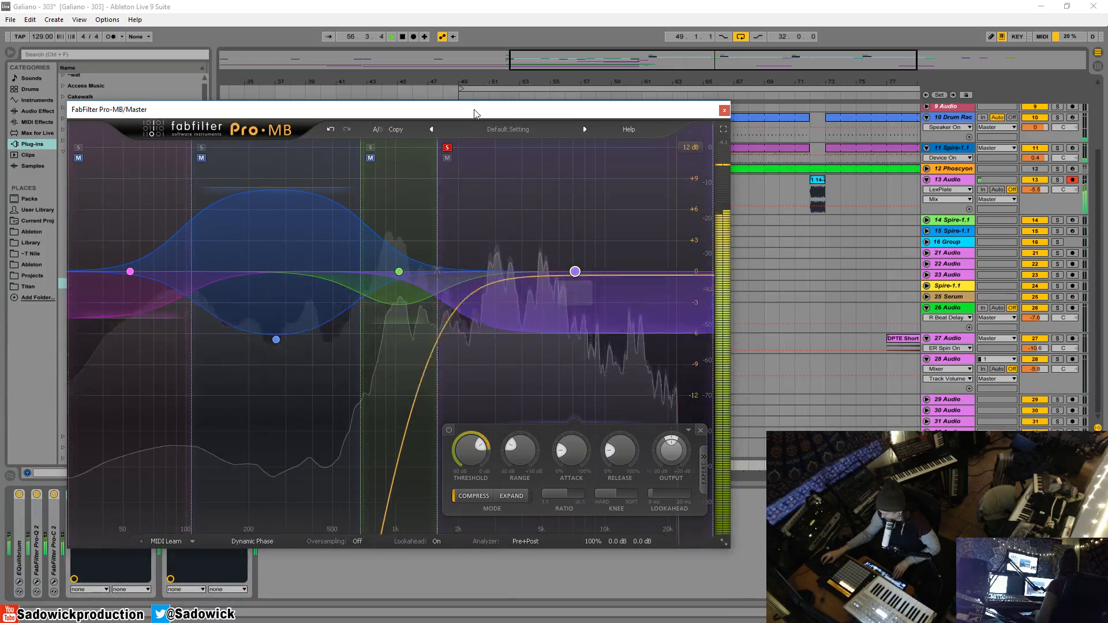
drag(475, 110, 475, 99)
key(space)
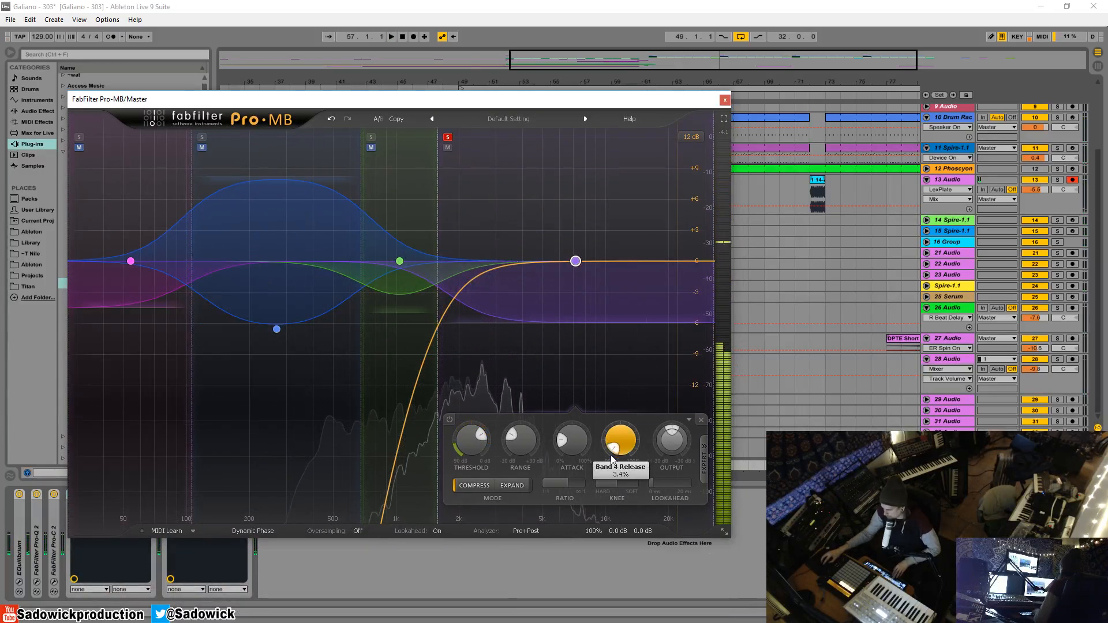
key(space)
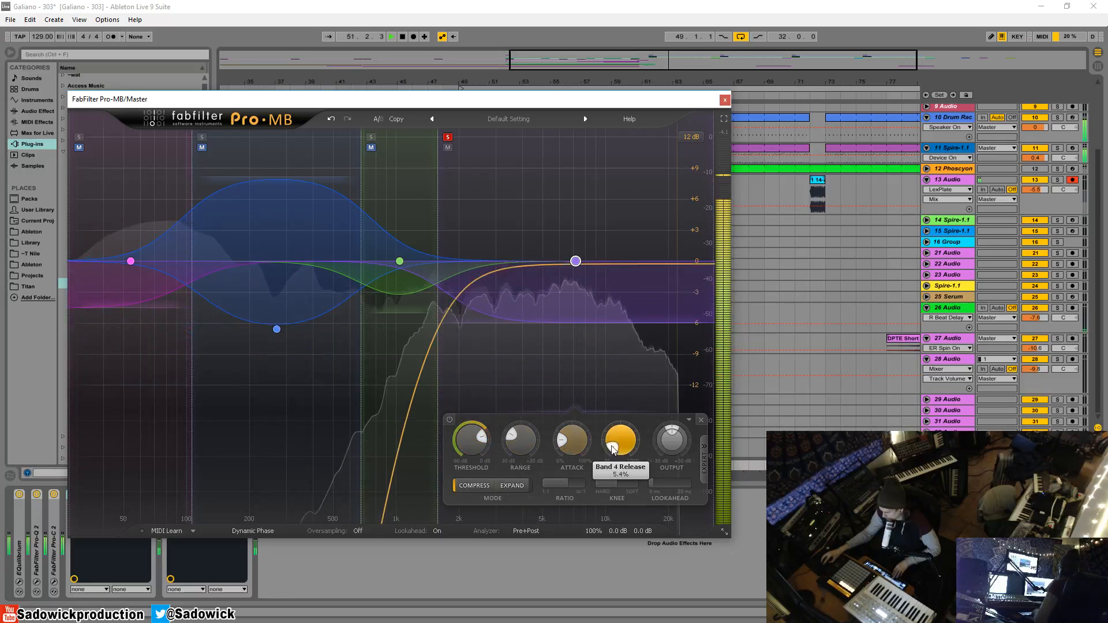
drag(613, 415, 607, 431)
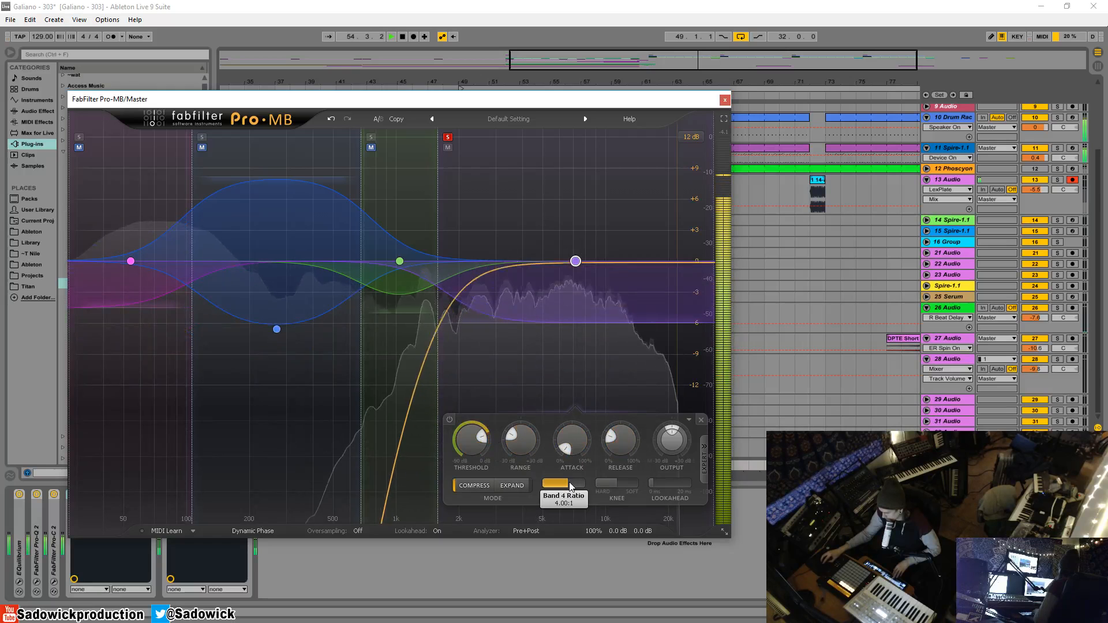
drag(622, 427, 625, 394)
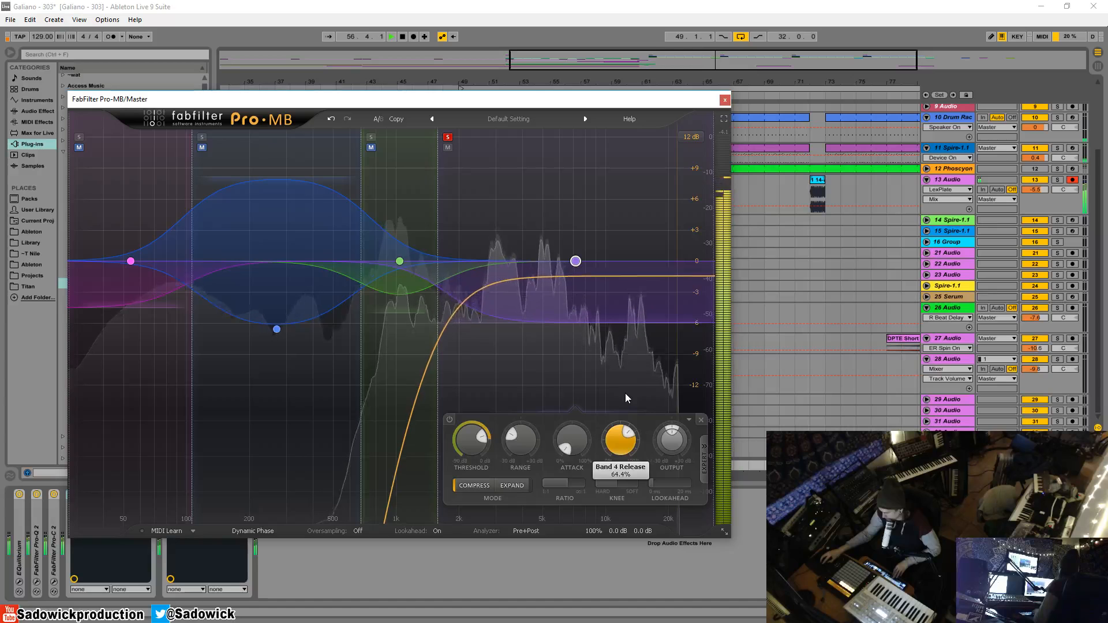
drag(622, 394, 605, 420)
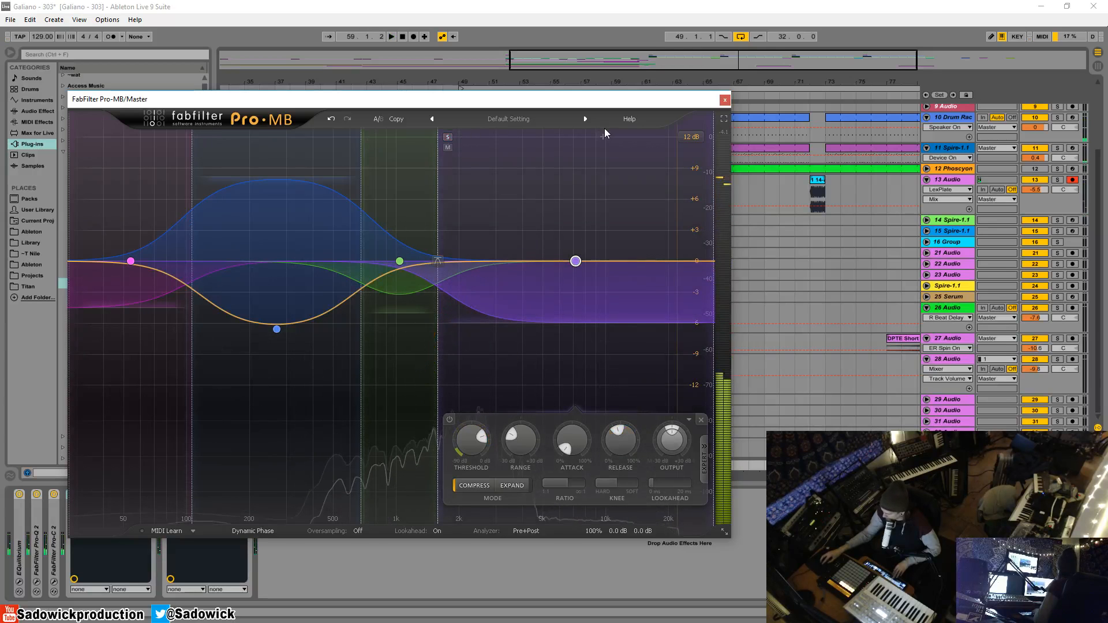
Compare the mix with Pro-MB bypassed and active, and reduce band 4's range to about -5.5 dB.
drag(684, 106, 657, 46)
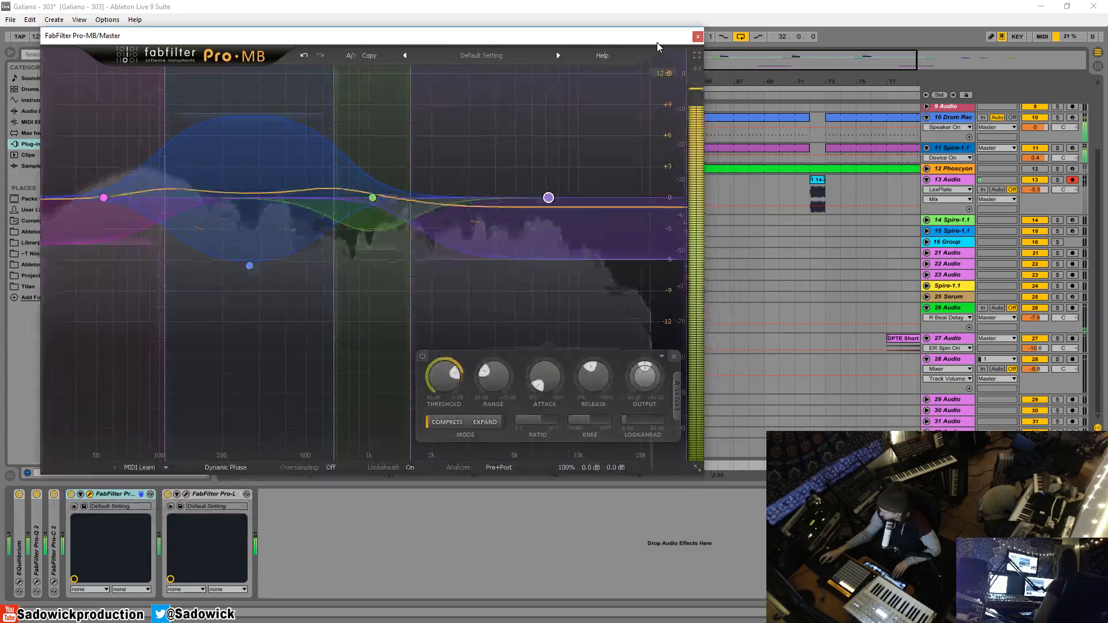
click(71, 494)
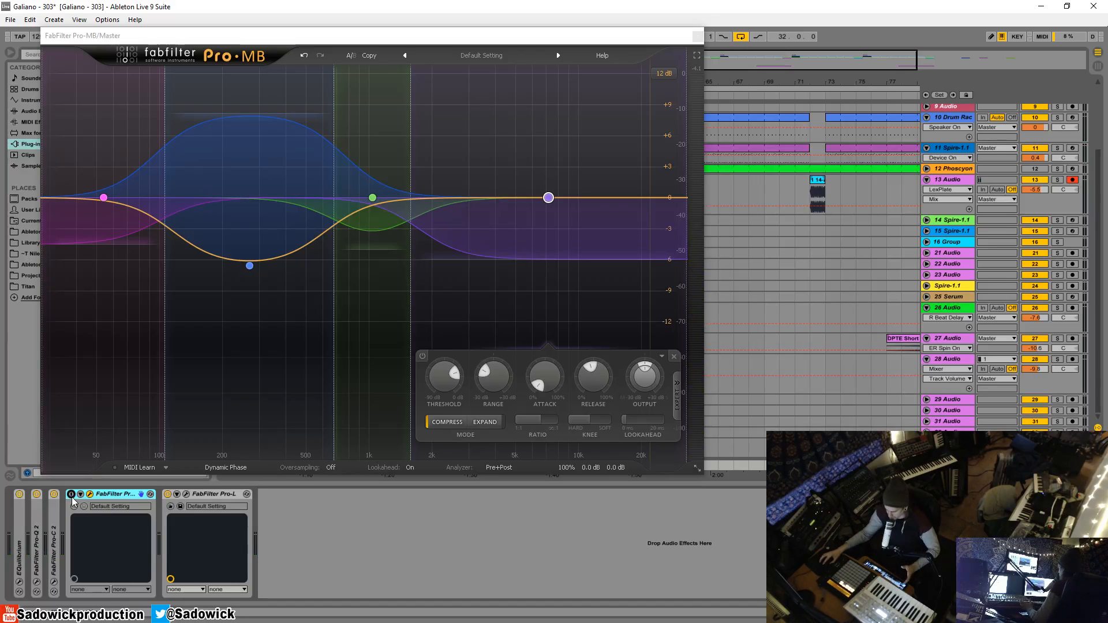
click(71, 495)
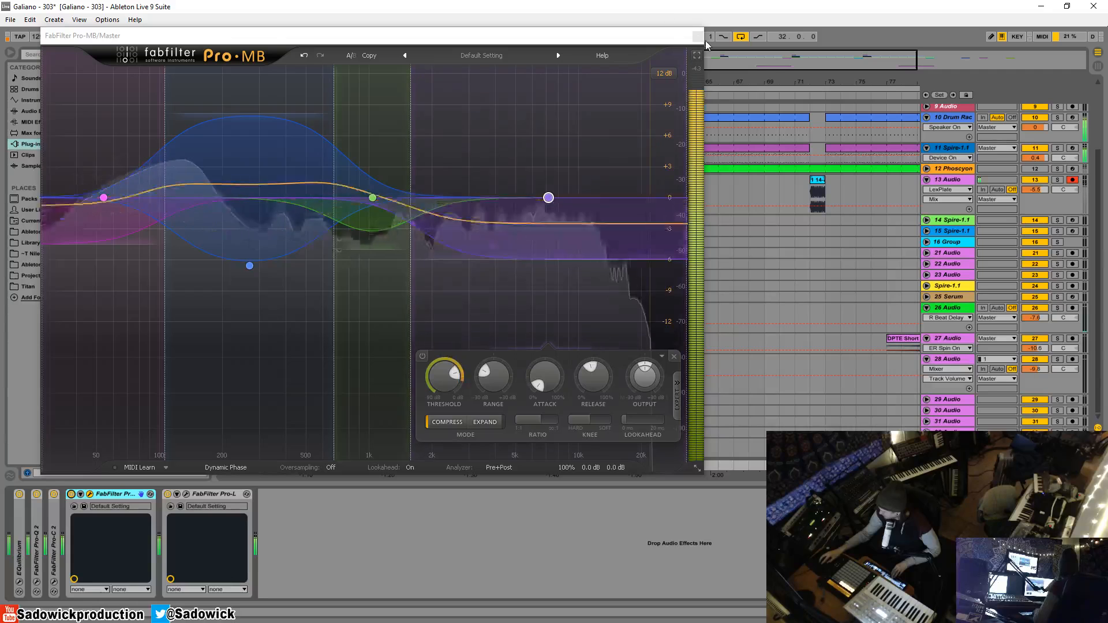
click(71, 495)
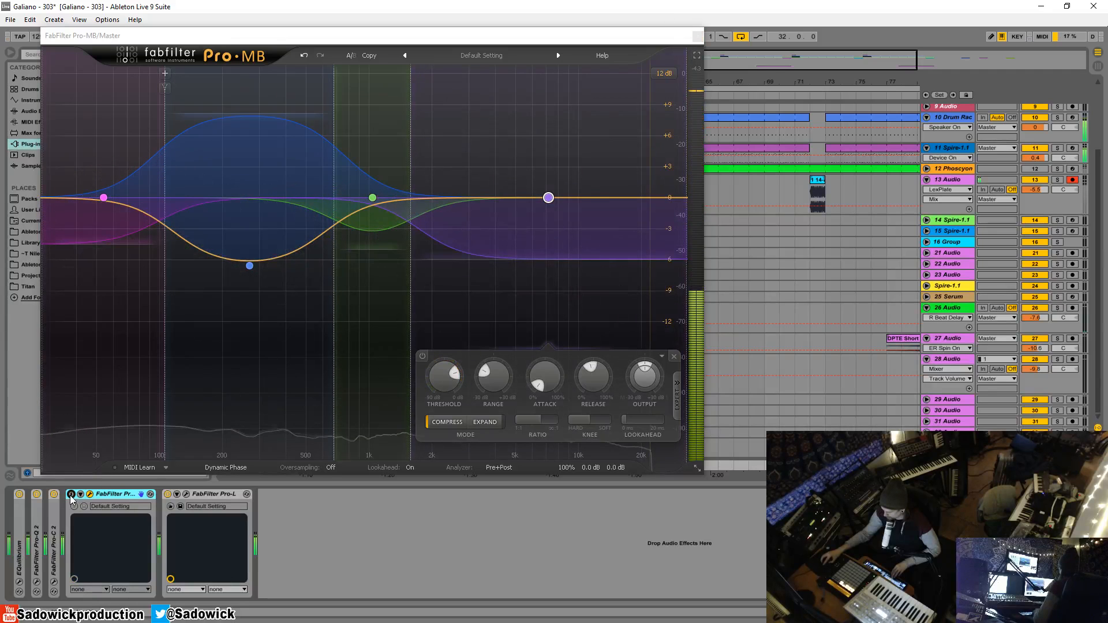
click(71, 494)
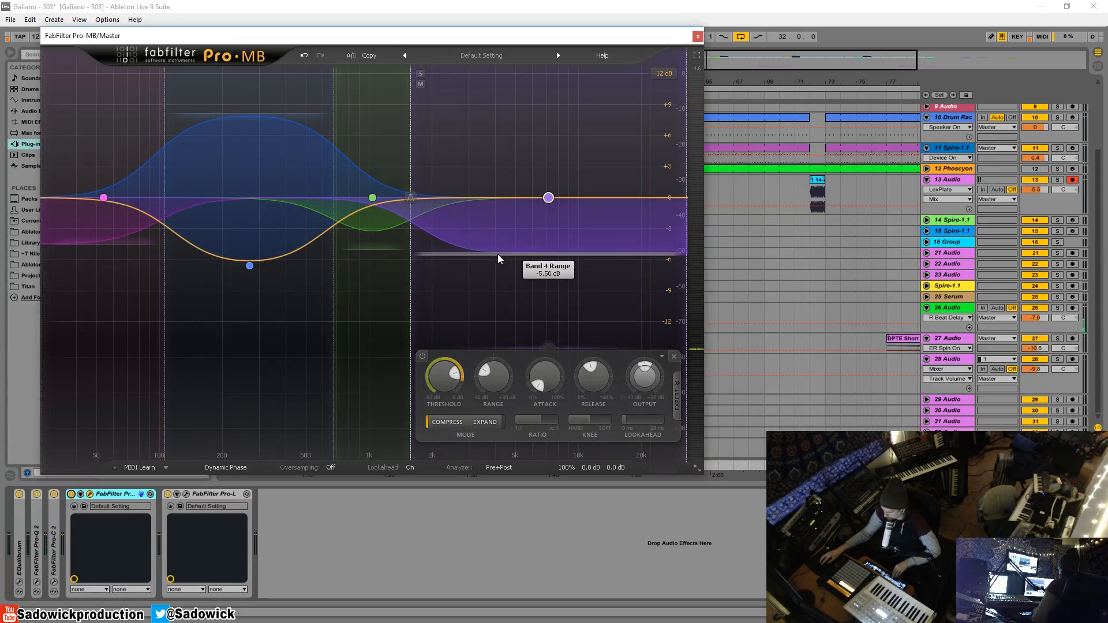
Briefly audition band 4 and band 3 in solo.
click(420, 74)
click(421, 74)
click(344, 74)
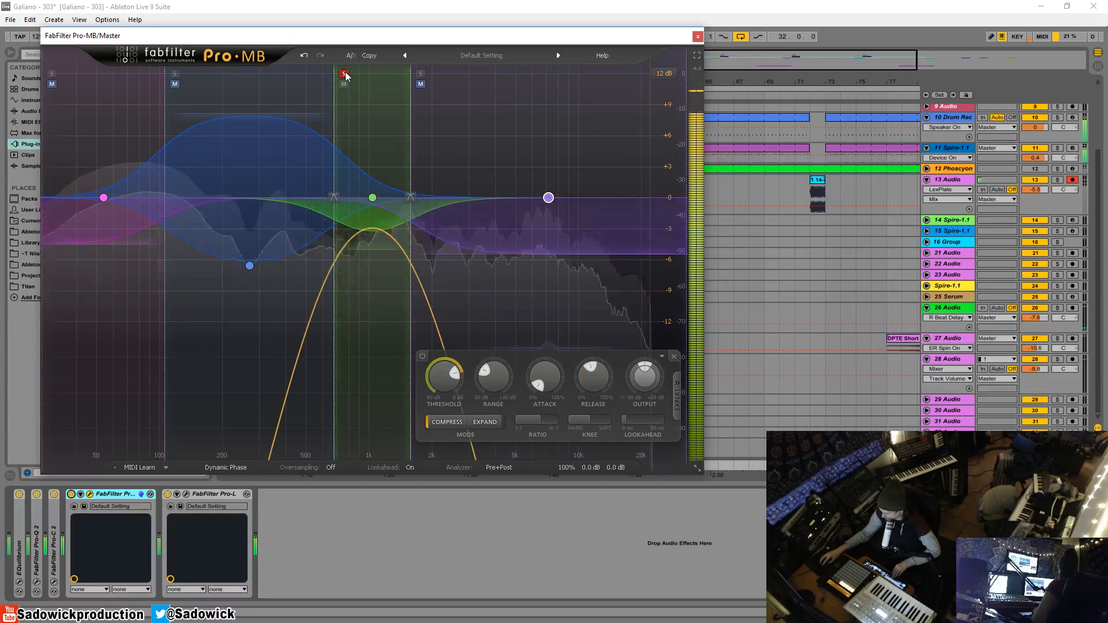
click(343, 73)
Solo band 3, lower its threshold, shorten its attack, set its release to about 32%, and unsolo it.
click(372, 197)
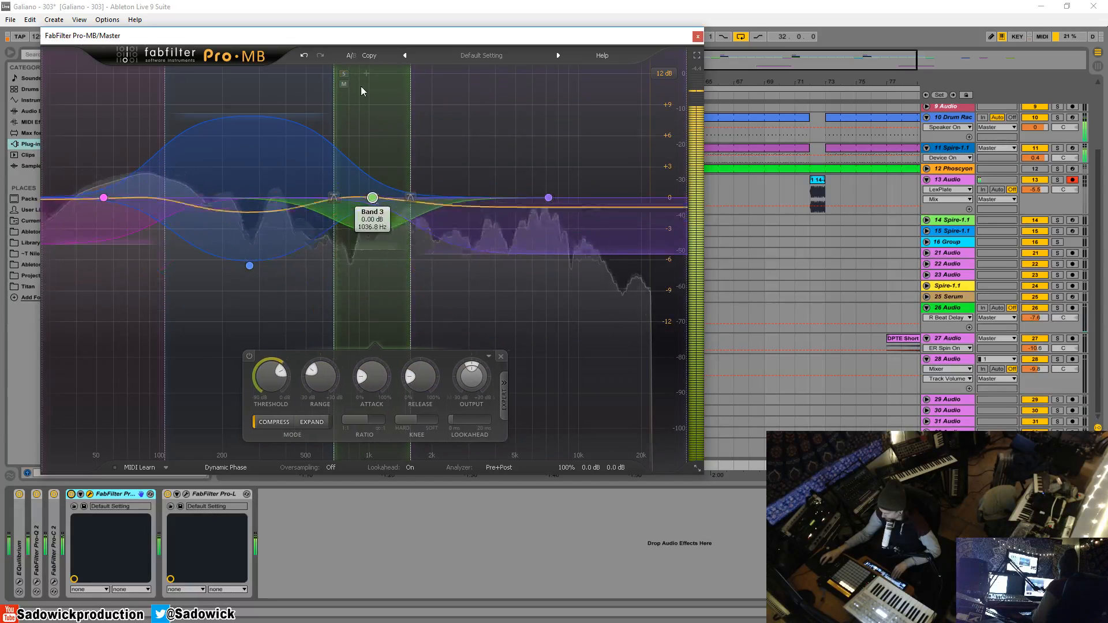
click(344, 74)
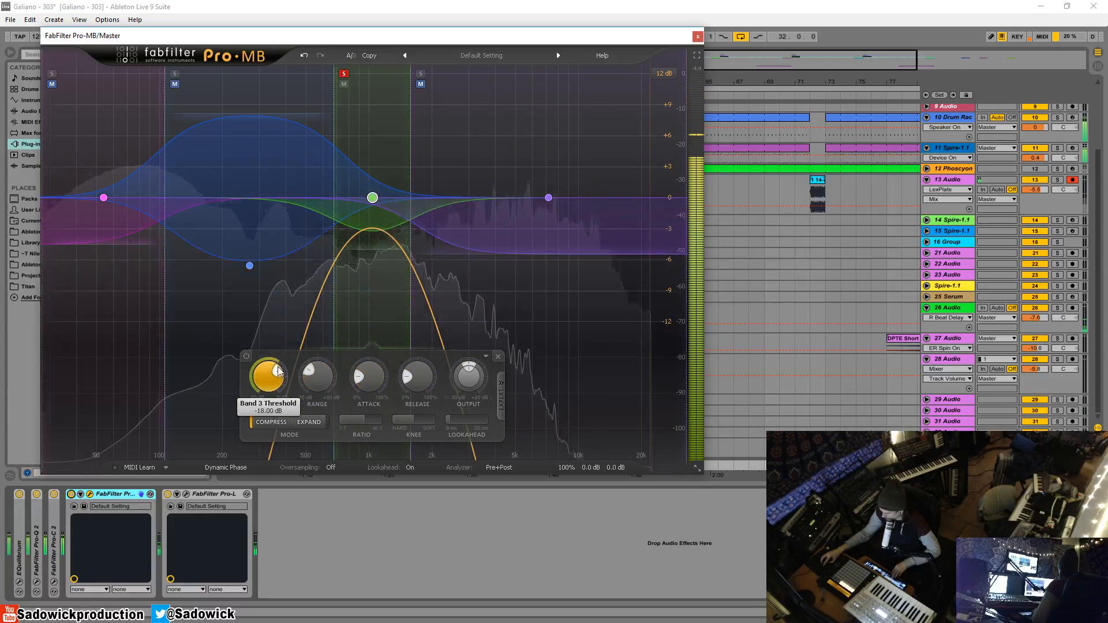
drag(265, 368, 277, 373)
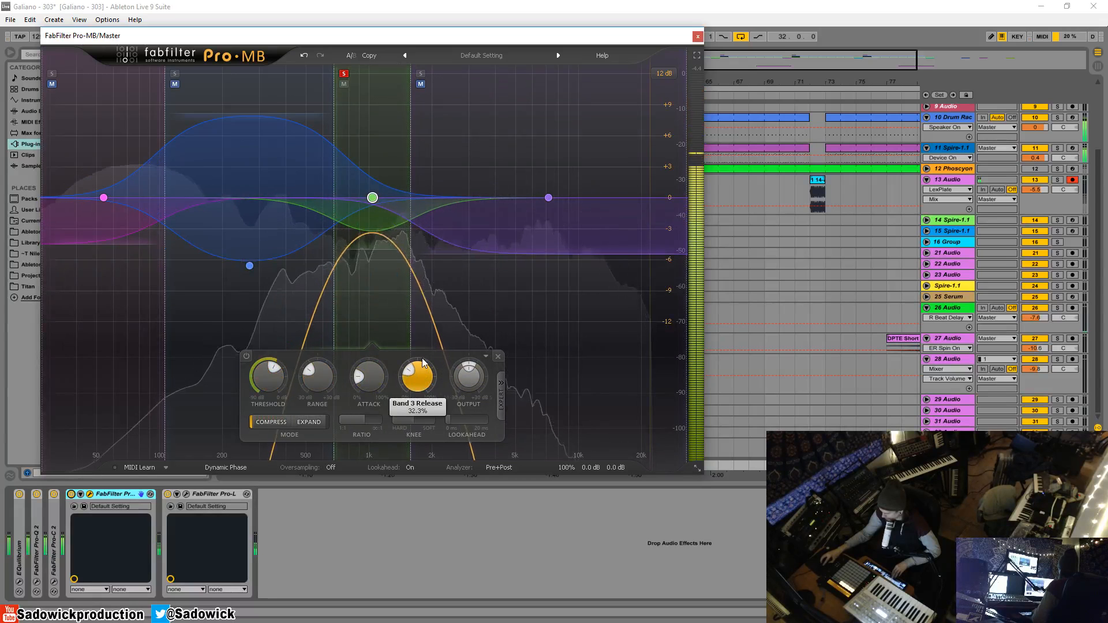
click(344, 73)
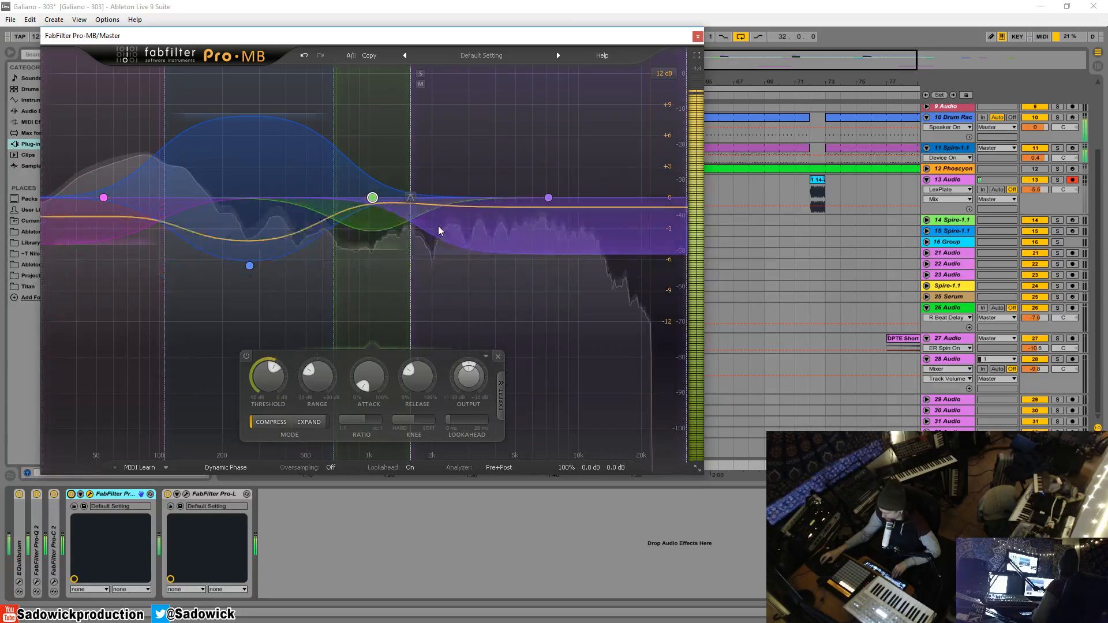